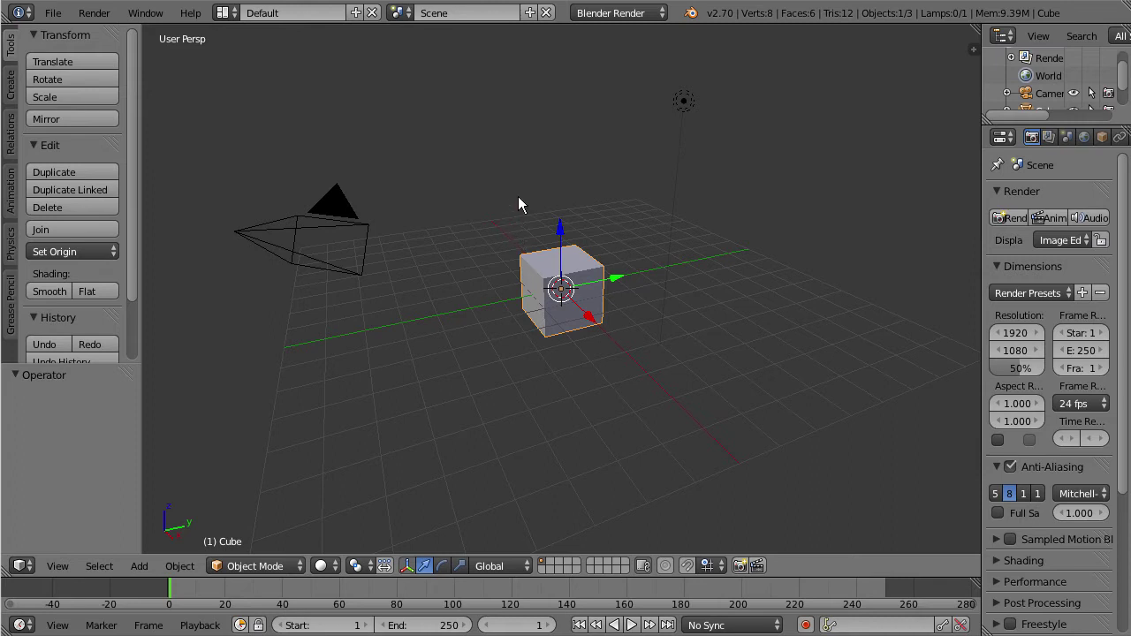
# Add a plane and raise it along Z to a height of 4.451.
pyautogui.click(11, 86)
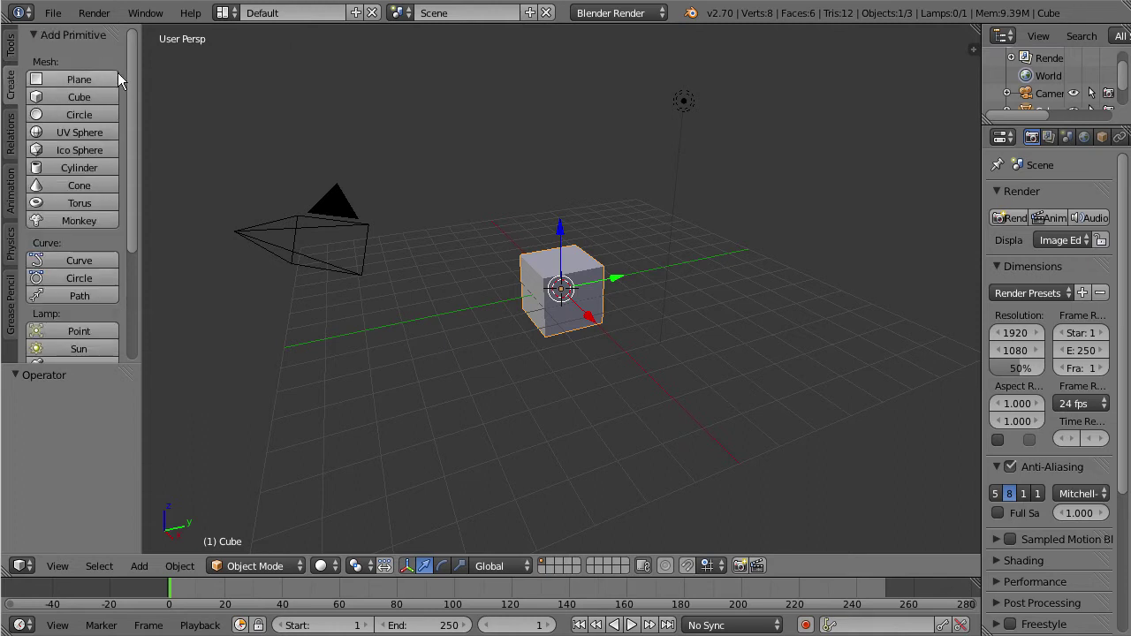
pyautogui.click(80, 78)
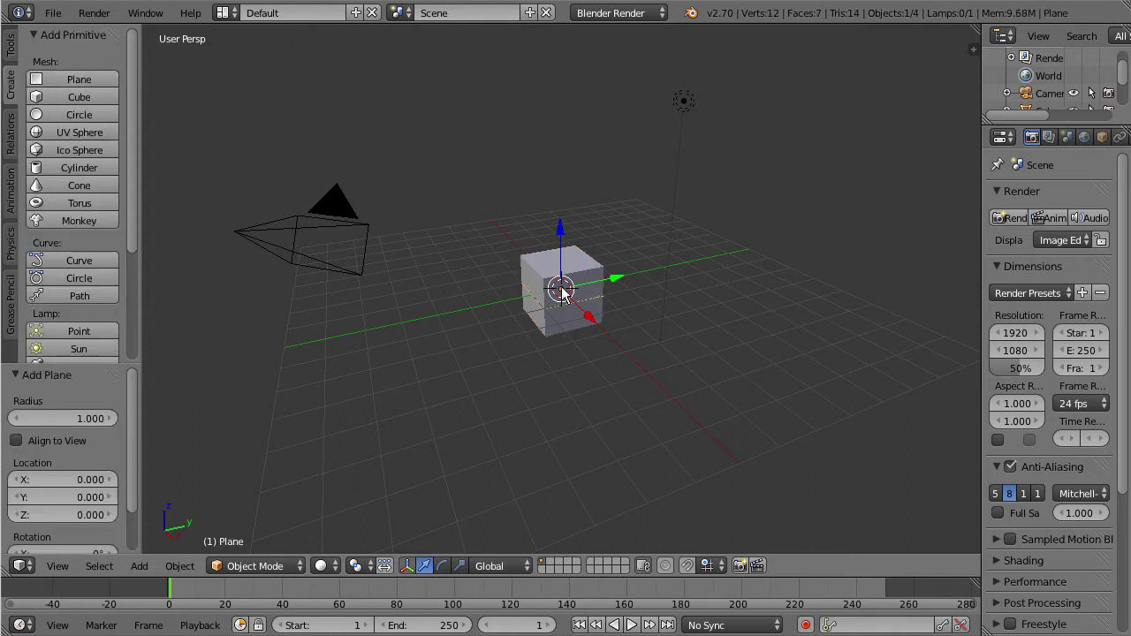
pyautogui.press('g')
pyautogui.press('z')
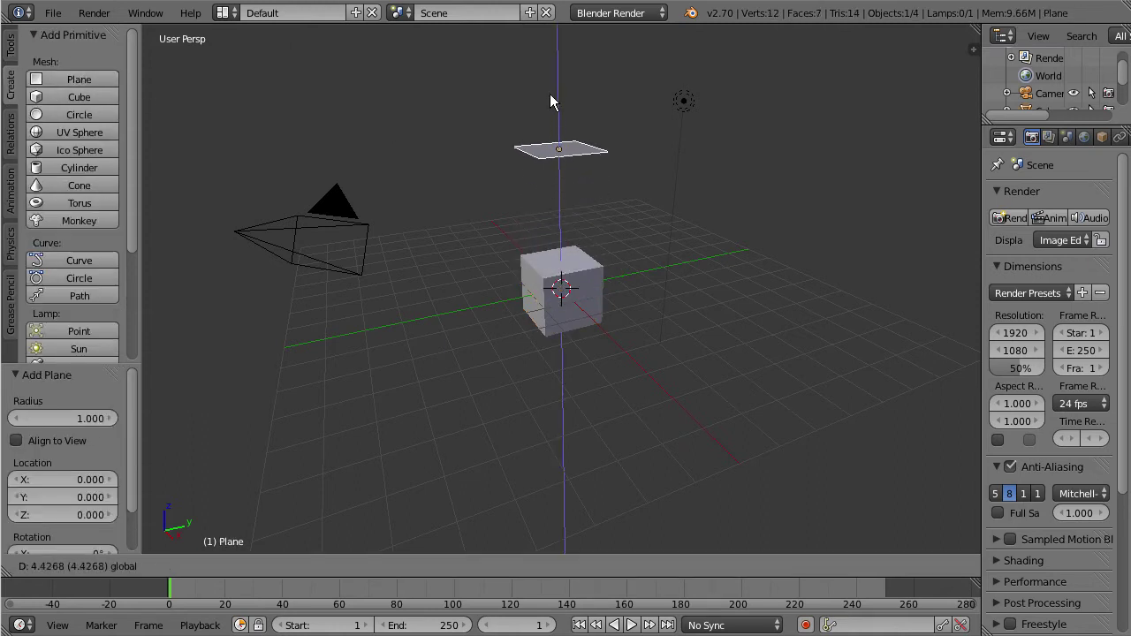
pyautogui.click(550, 94)
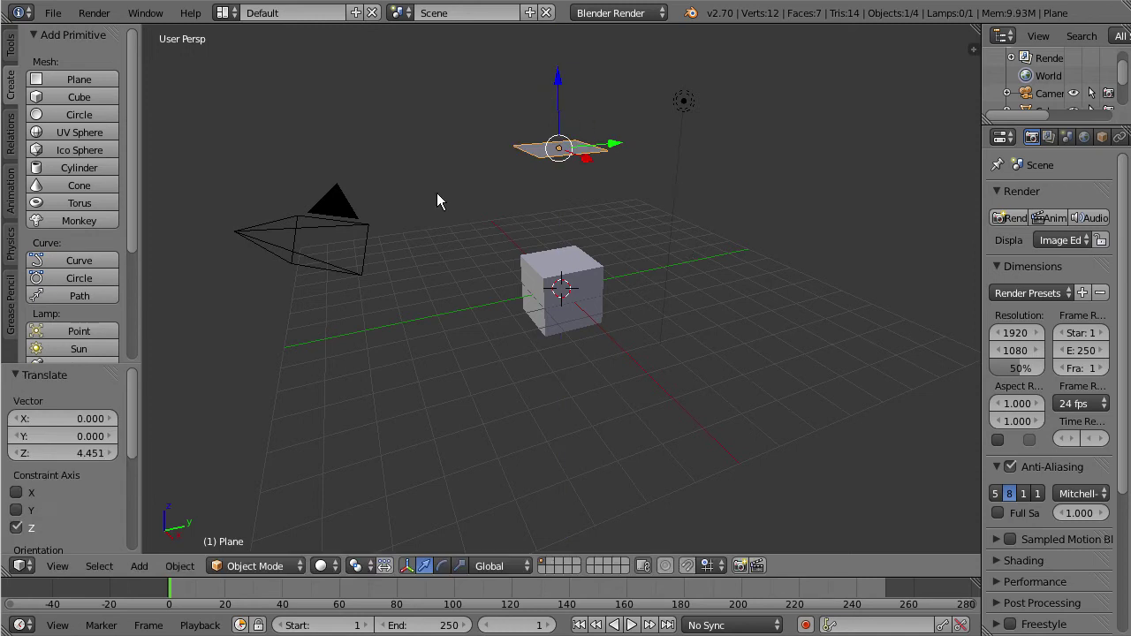
# Scale the plane up by a factor of 4.296.
pyautogui.press('s')
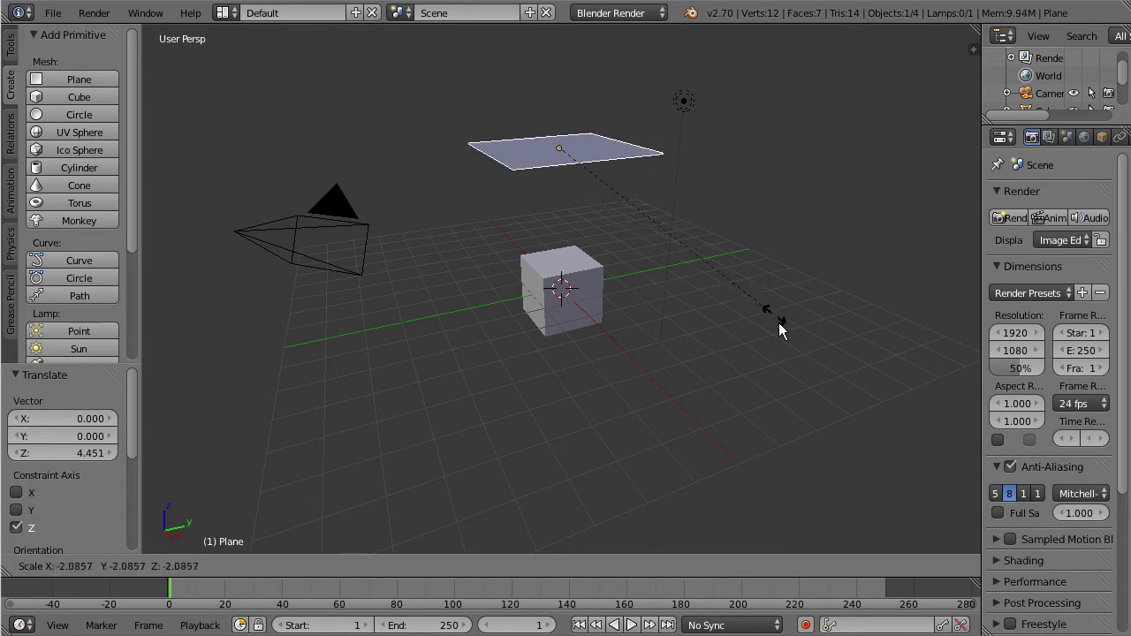
pyautogui.click(960, 533)
pyautogui.moveTo(782, 342)
pyautogui.mouseDown(button='middle')
pyautogui.moveTo(771, 329)
pyautogui.moveTo(655, 324)
pyautogui.moveTo(789, 340)
pyautogui.mouseUp(button='middle')
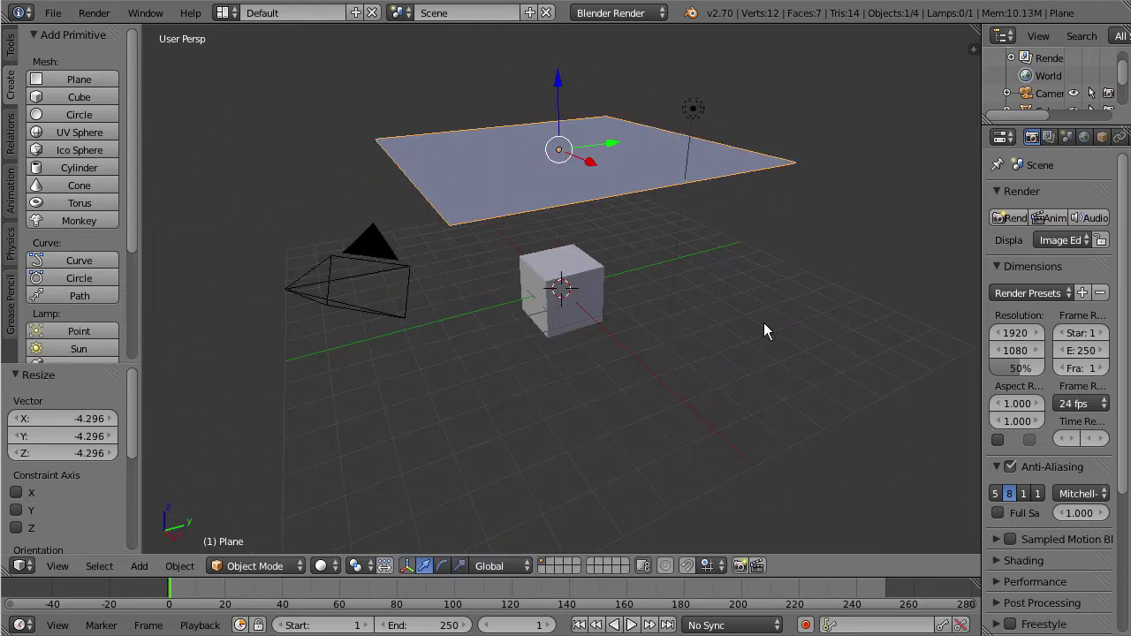
pyautogui.moveTo(776, 316); pyautogui.dragTo(758, 306, button='middle')
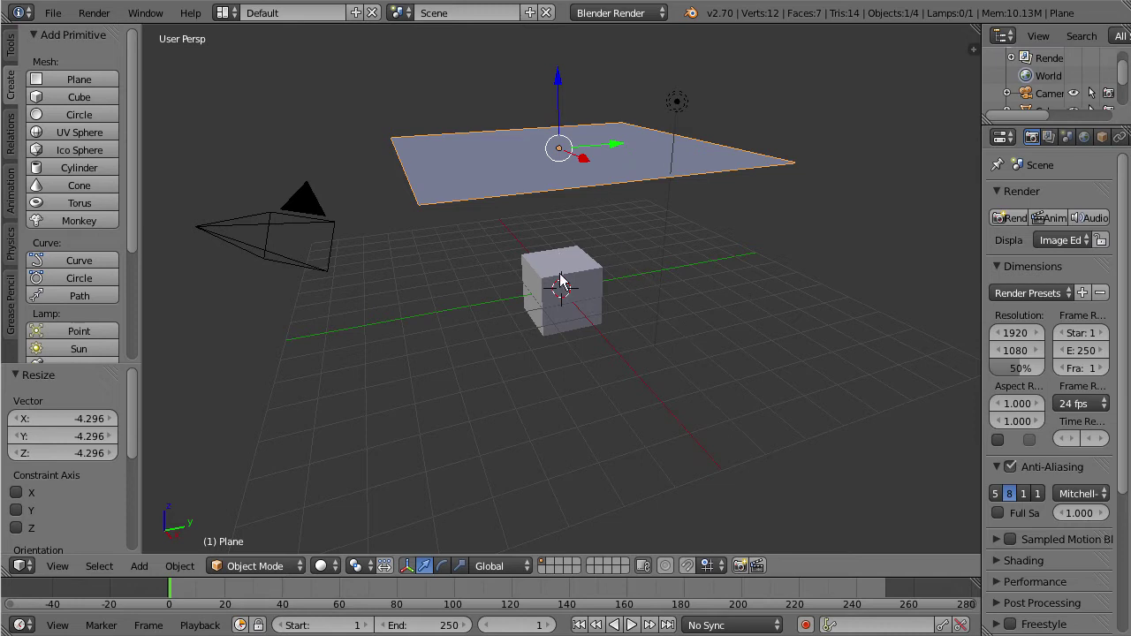
# In Edit Mode, subdivide the plane four times into a 16×16 grid of 256 faces.
pyautogui.click(265, 567)
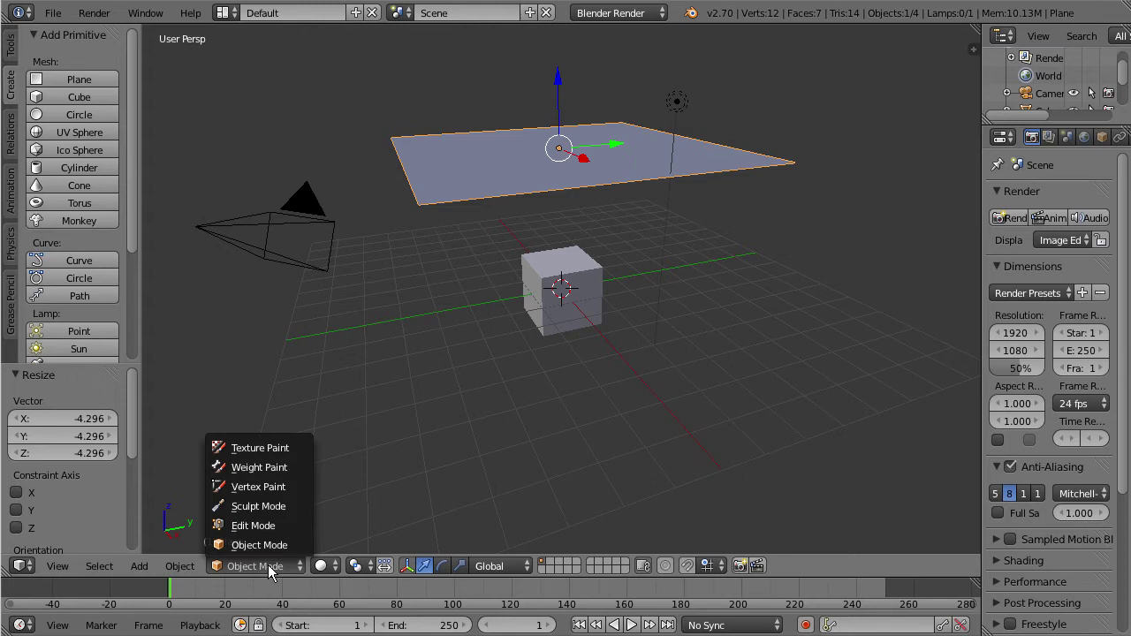
pyautogui.click(252, 527)
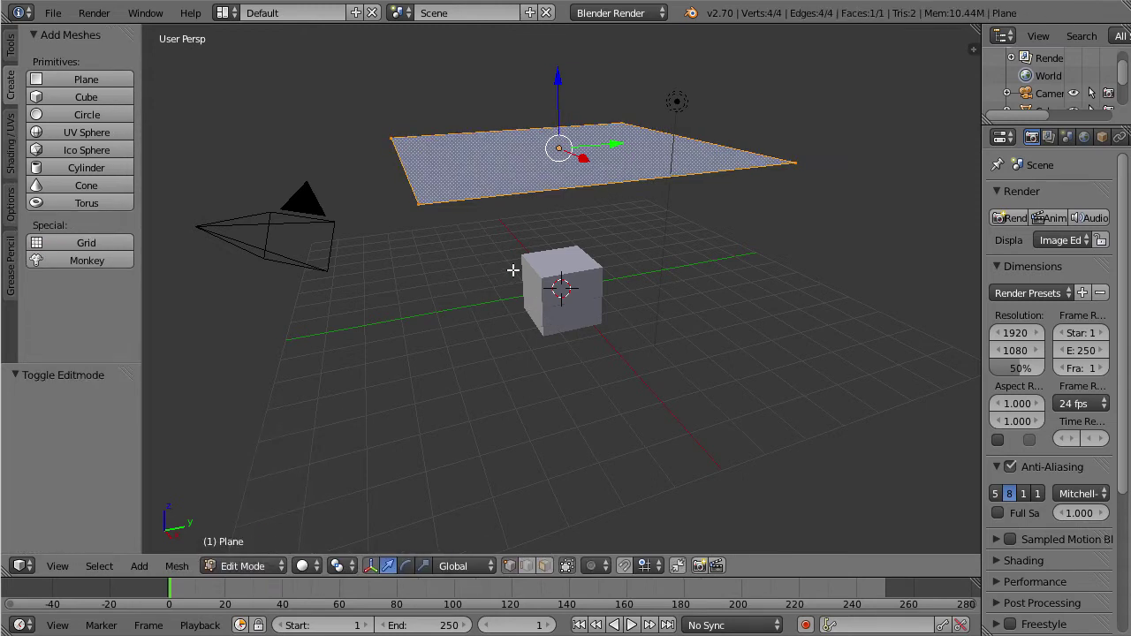
pyautogui.press('w')
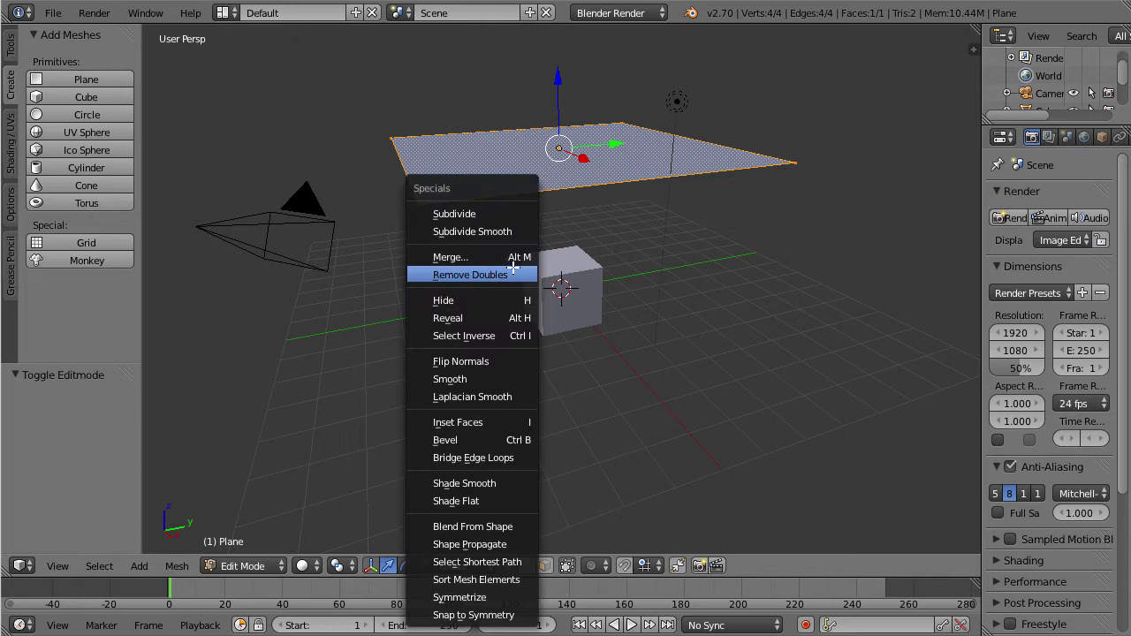
pyautogui.click(474, 213)
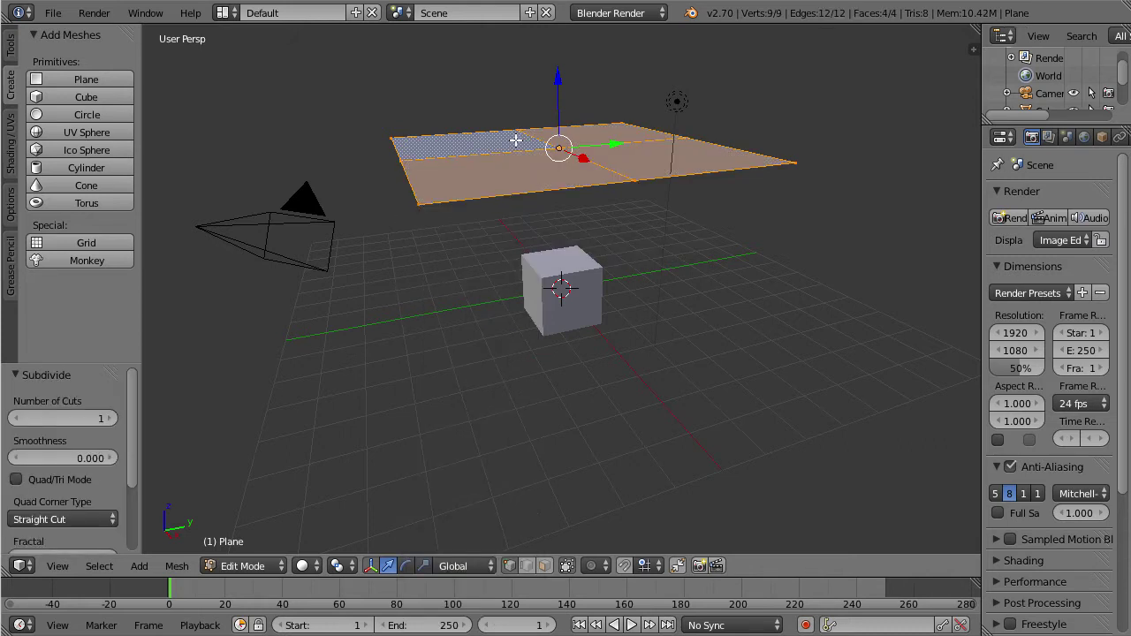
pyautogui.press('w')
pyautogui.click(516, 141)
pyautogui.press('w')
pyautogui.click(515, 141)
pyautogui.press('w')
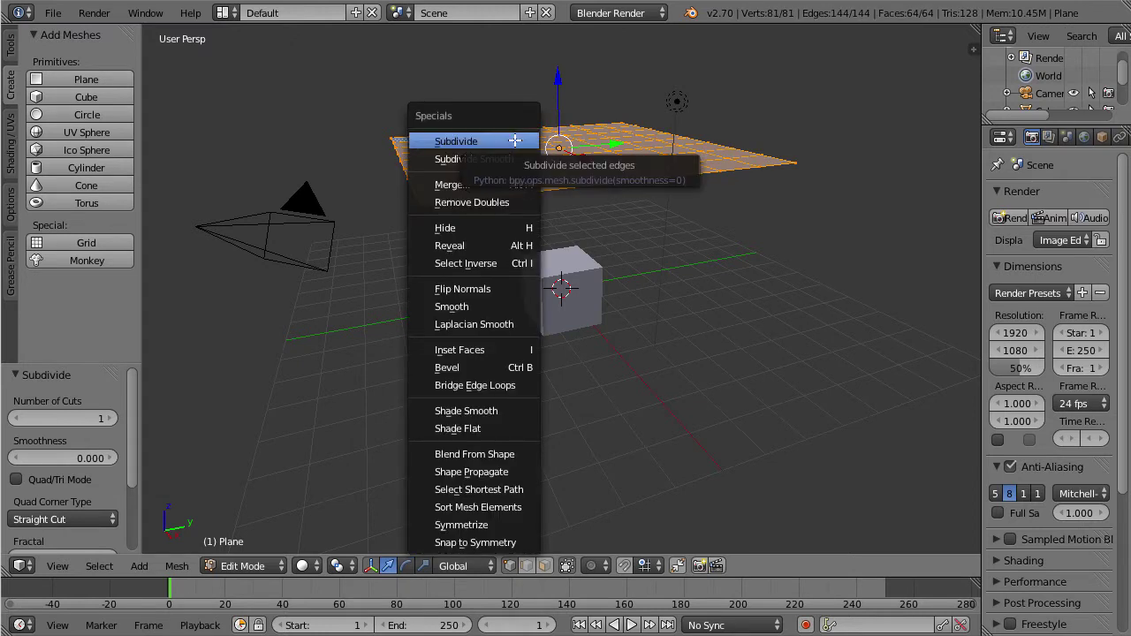
pyautogui.click(515, 141)
pyautogui.moveTo(491, 122); pyautogui.dragTo(463, 118, button='middle')
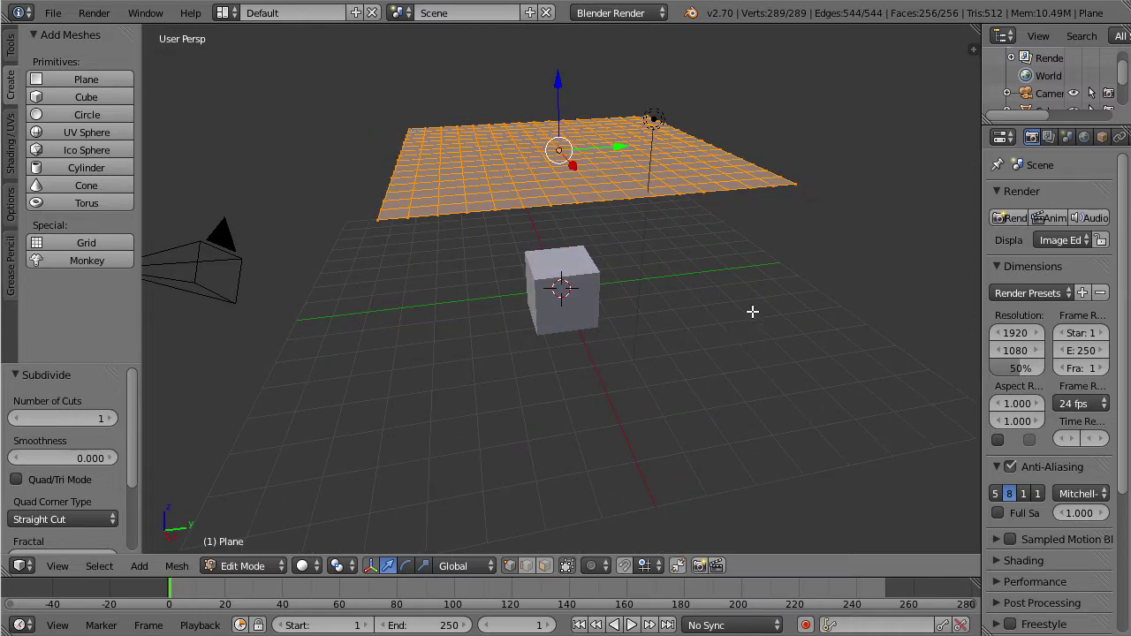
# Switch to Object Mode, widen the Properties panel and show the plane's Physics settings.
pyautogui.click(247, 568)
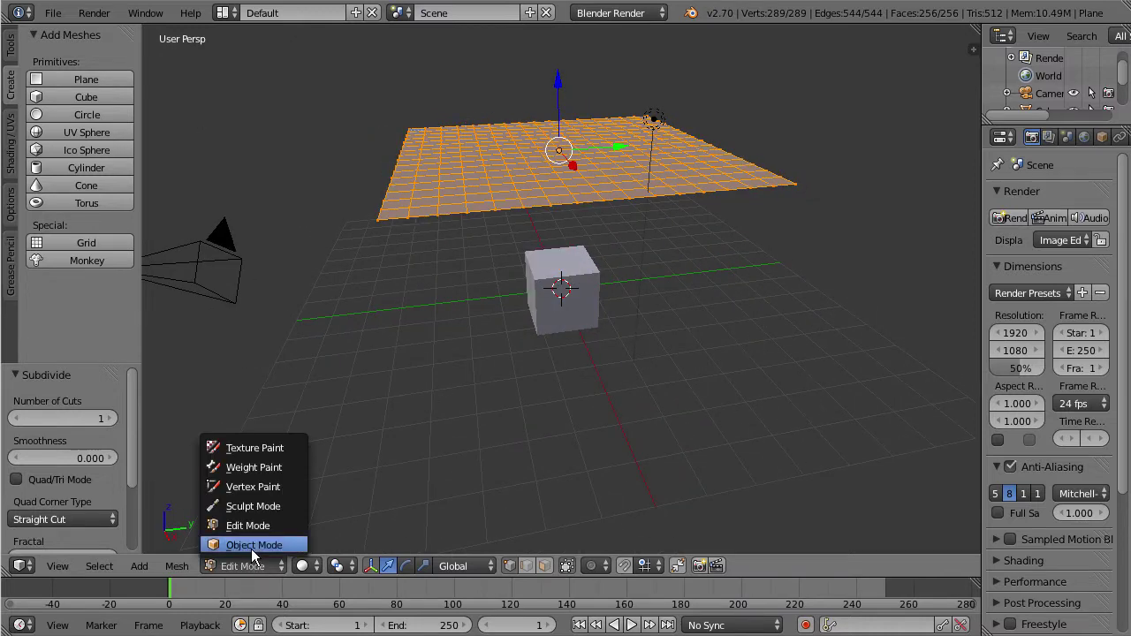
pyautogui.click(251, 545)
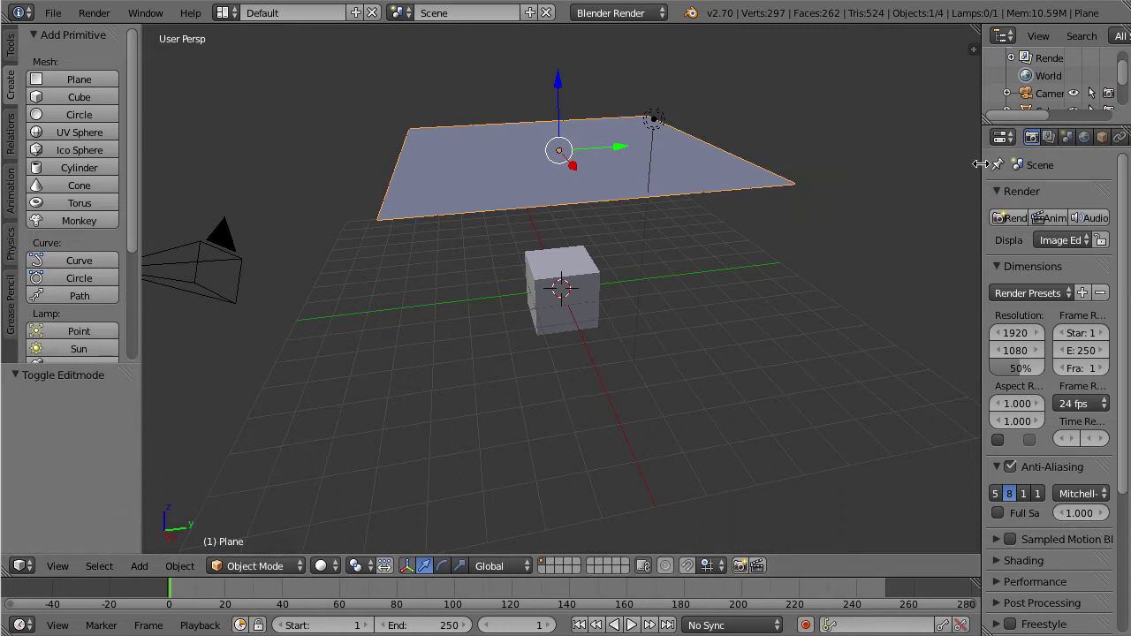
pyautogui.moveTo(980, 164); pyautogui.dragTo(867, 168)
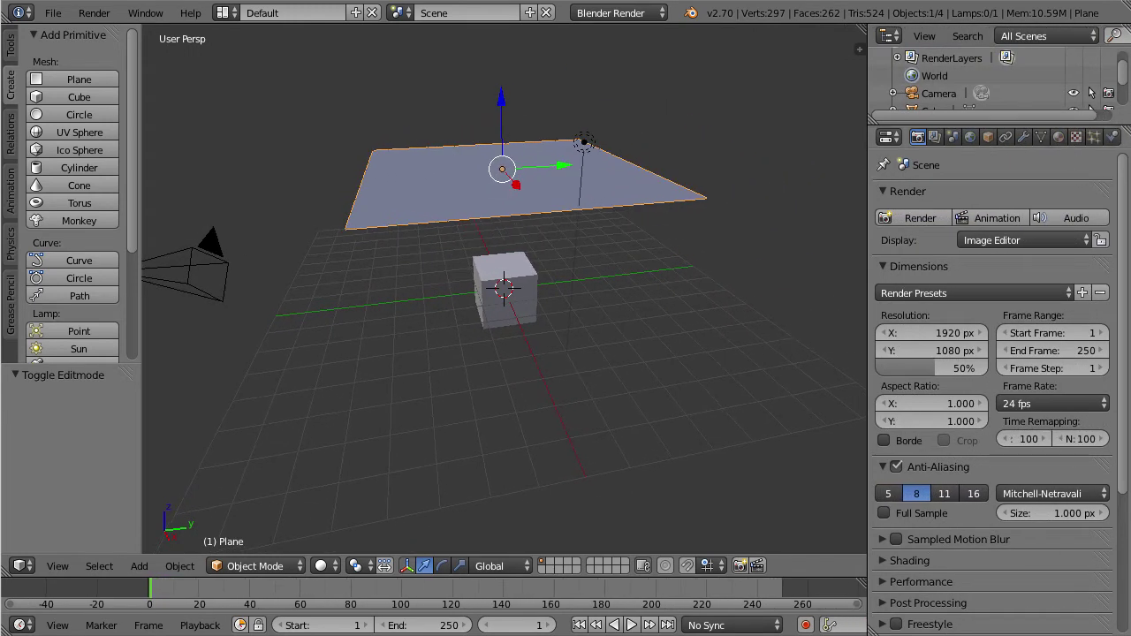
pyautogui.click(1113, 138)
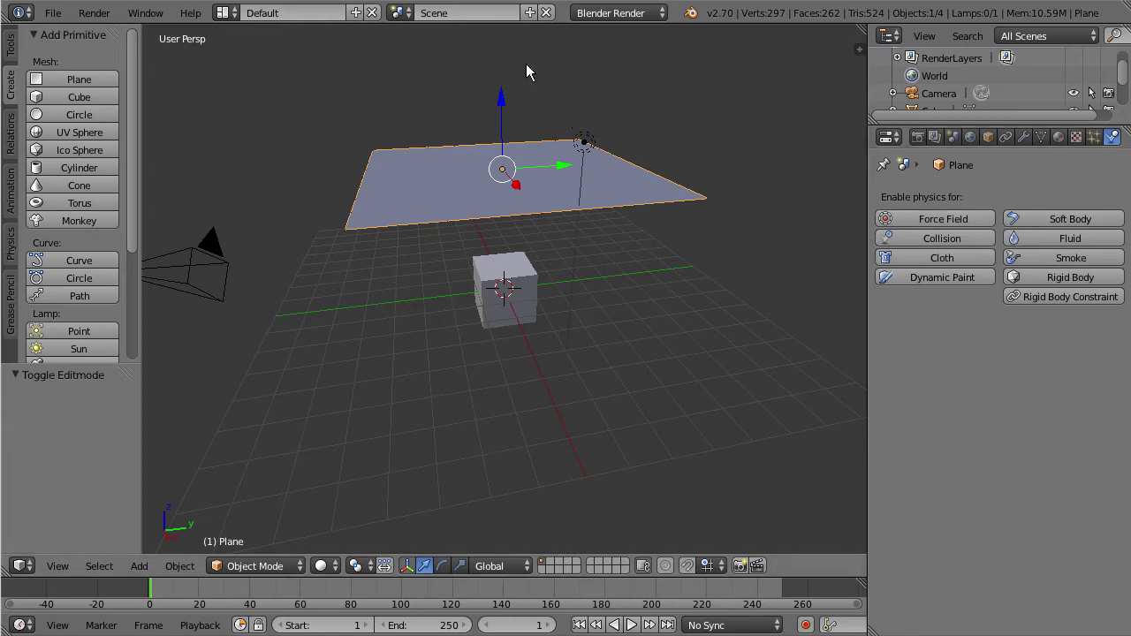
# Enable Cloth physics on the plane with the Silk preset.
pyautogui.click(959, 257)
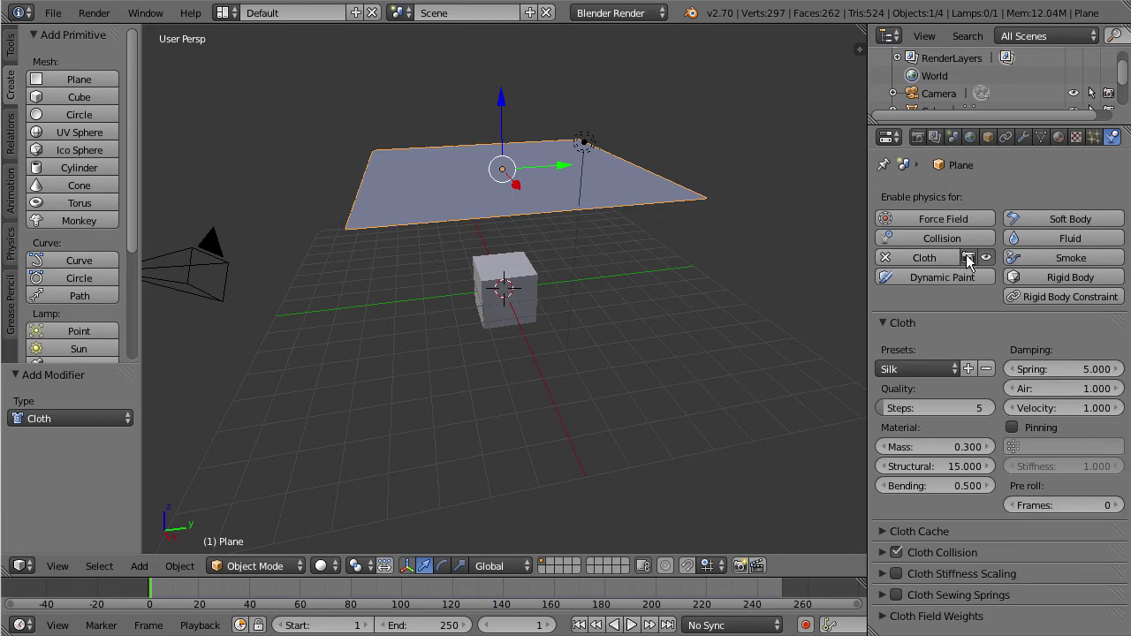
pyautogui.click(917, 365)
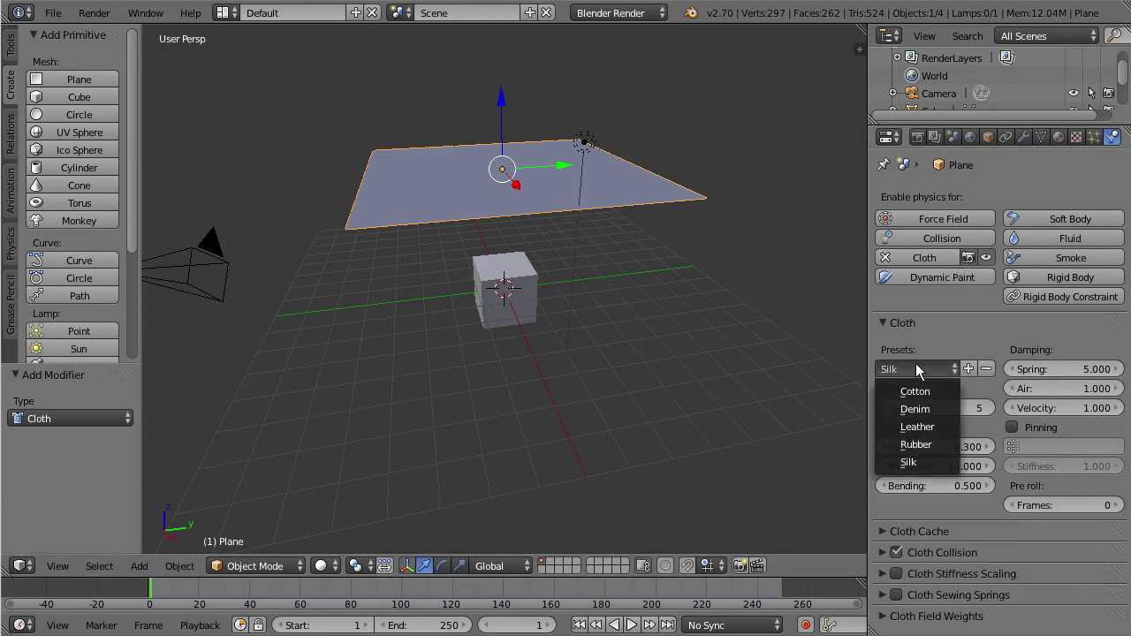
pyautogui.click(918, 462)
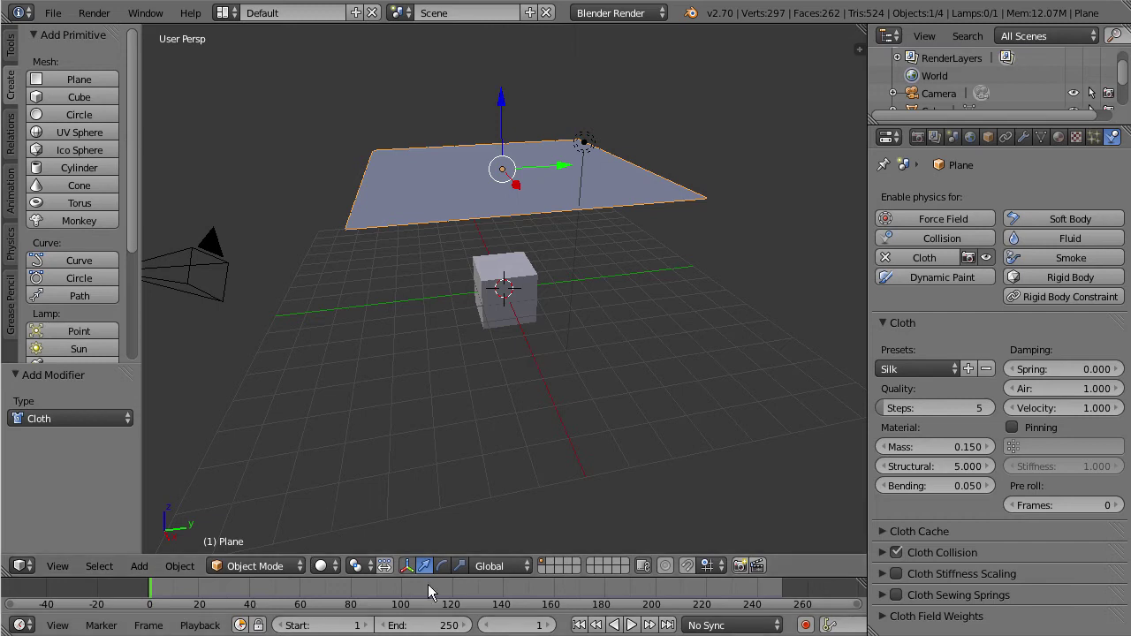
# Play the animation to watch the cloth fall, then rewind to frame 2.
pyautogui.moveTo(431, 585)
pyautogui.mouseDown()
pyautogui.moveTo(495, 589)
pyautogui.moveTo(153, 590)
pyautogui.mouseUp()
pyautogui.click(633, 626)
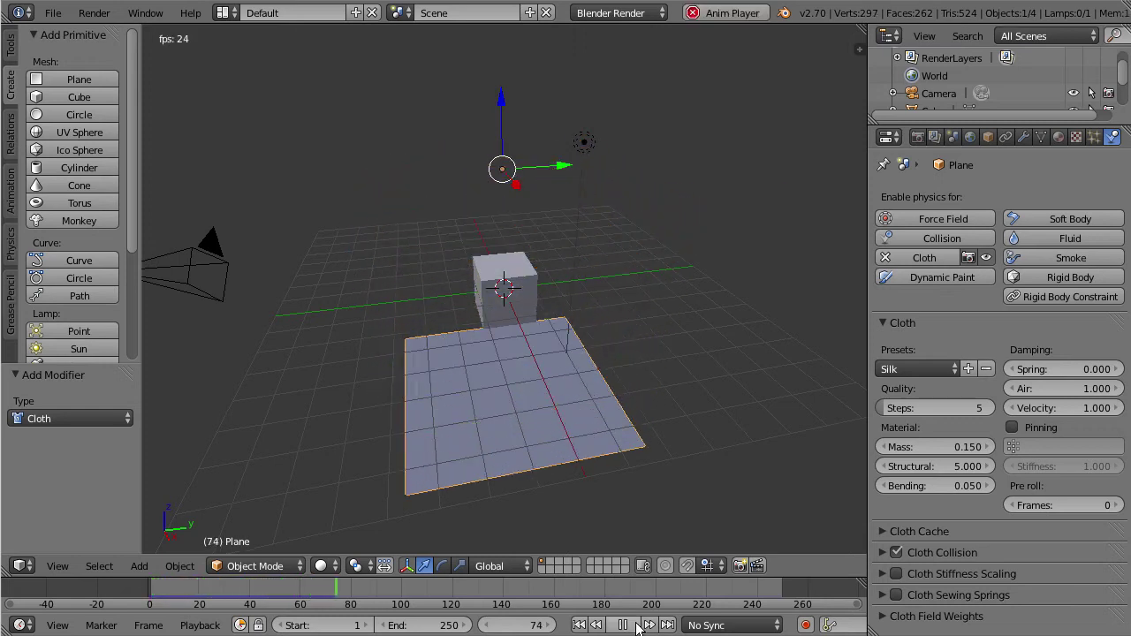
pyautogui.click(633, 626)
pyautogui.moveTo(389, 601); pyautogui.dragTo(155, 601)
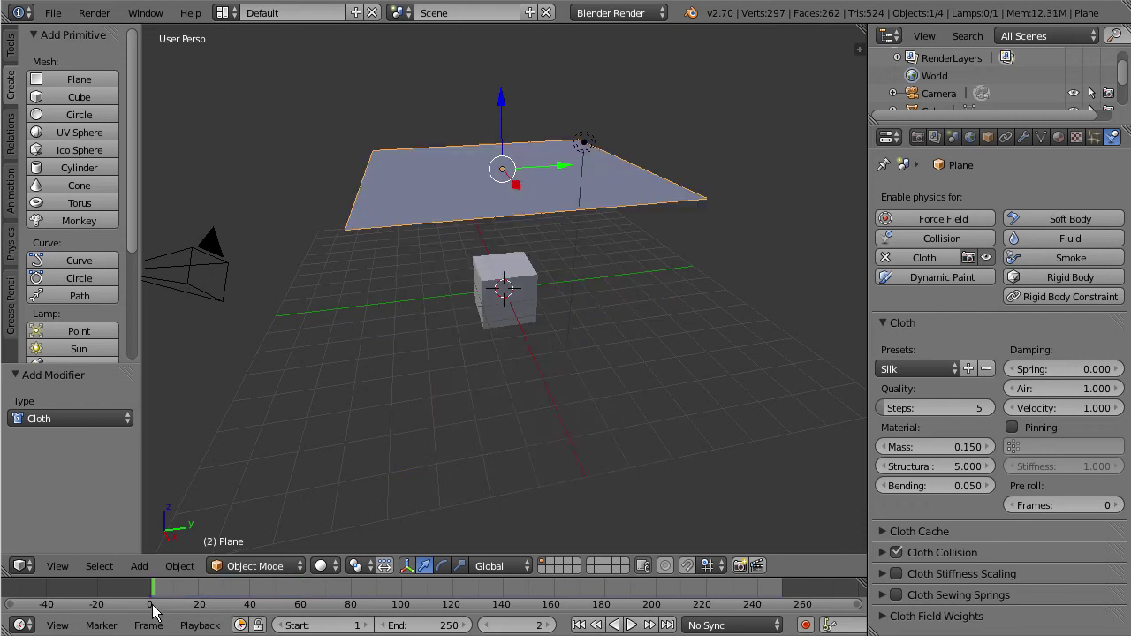
# Select the cube and enable Collision physics on it.
pyautogui.rightClick(523, 284)
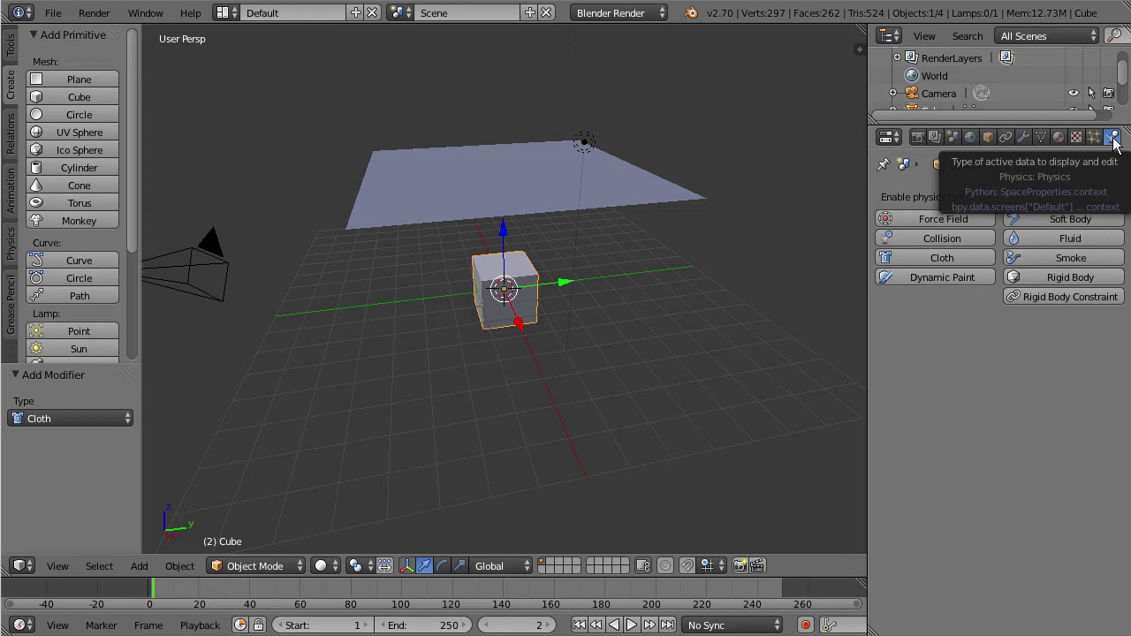
pyautogui.click(944, 240)
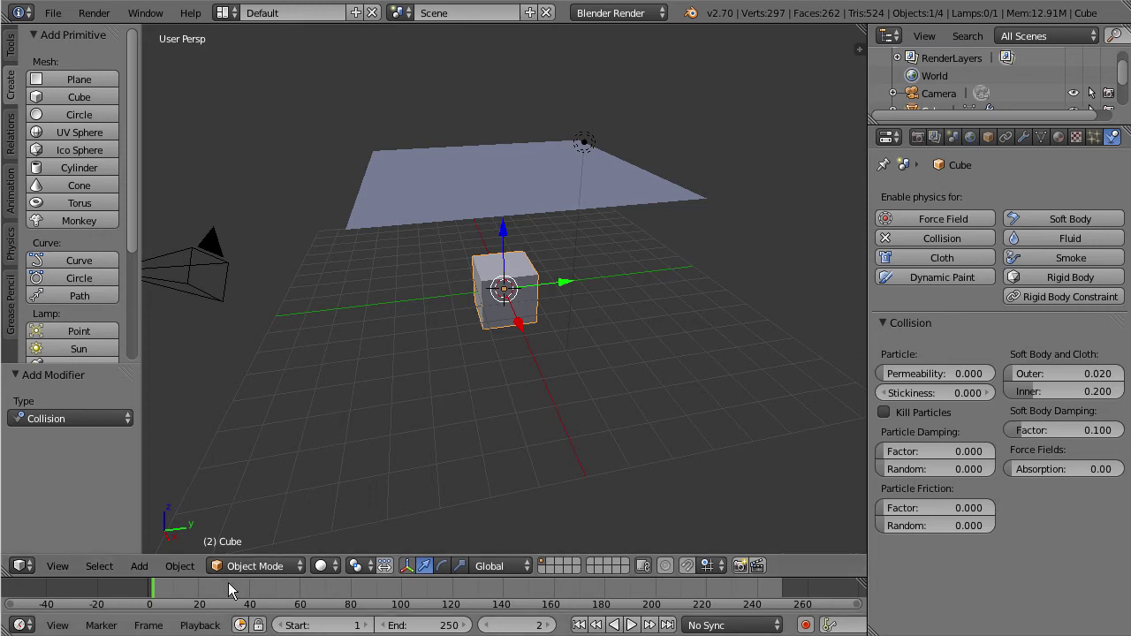
# Play the cloth falling onto the cube, then return to frame 1.
pyautogui.moveTo(210, 589); pyautogui.dragTo(150, 606)
pyautogui.click(631, 624)
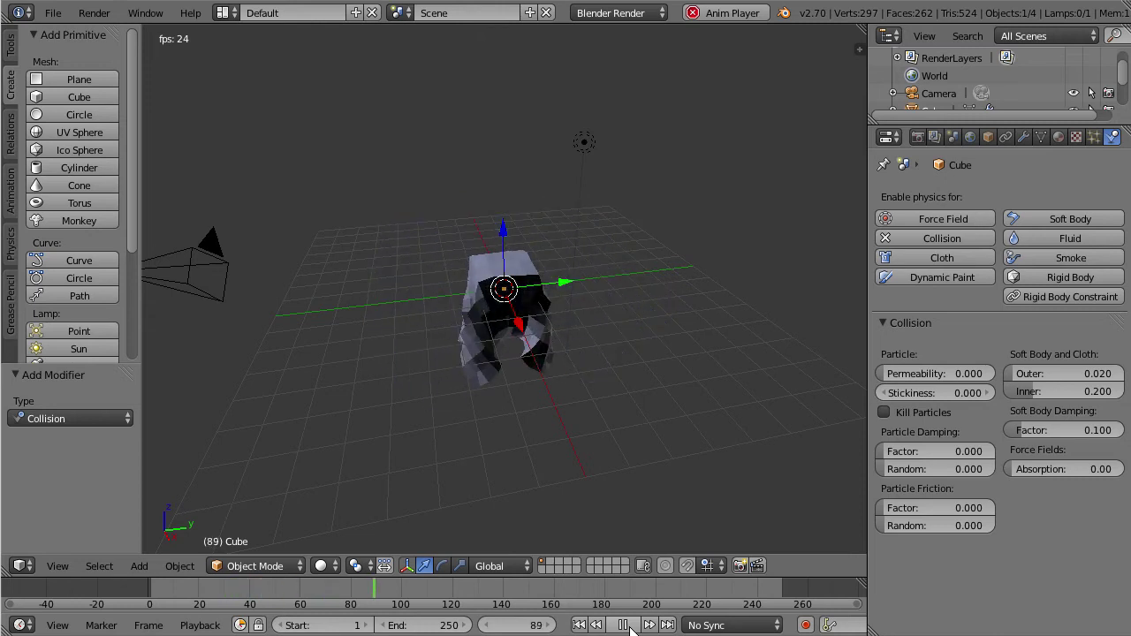
pyautogui.click(623, 624)
pyautogui.moveTo(177, 592); pyautogui.dragTo(152, 597)
# Give the cloth plane smooth shading.
pyautogui.rightClick(539, 190)
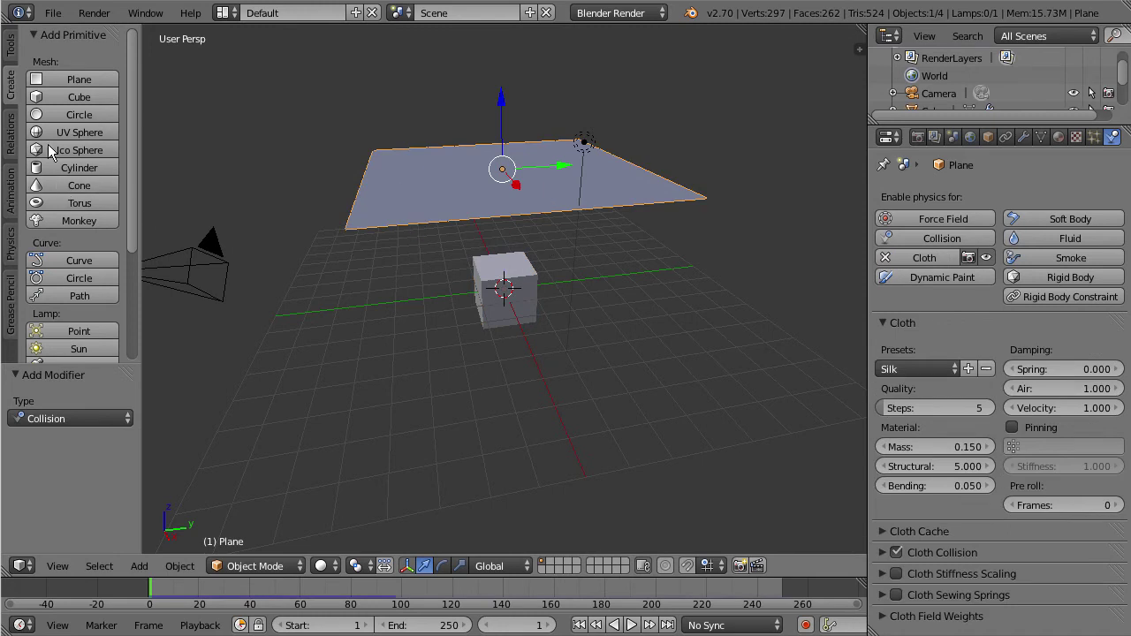
pyautogui.click(12, 49)
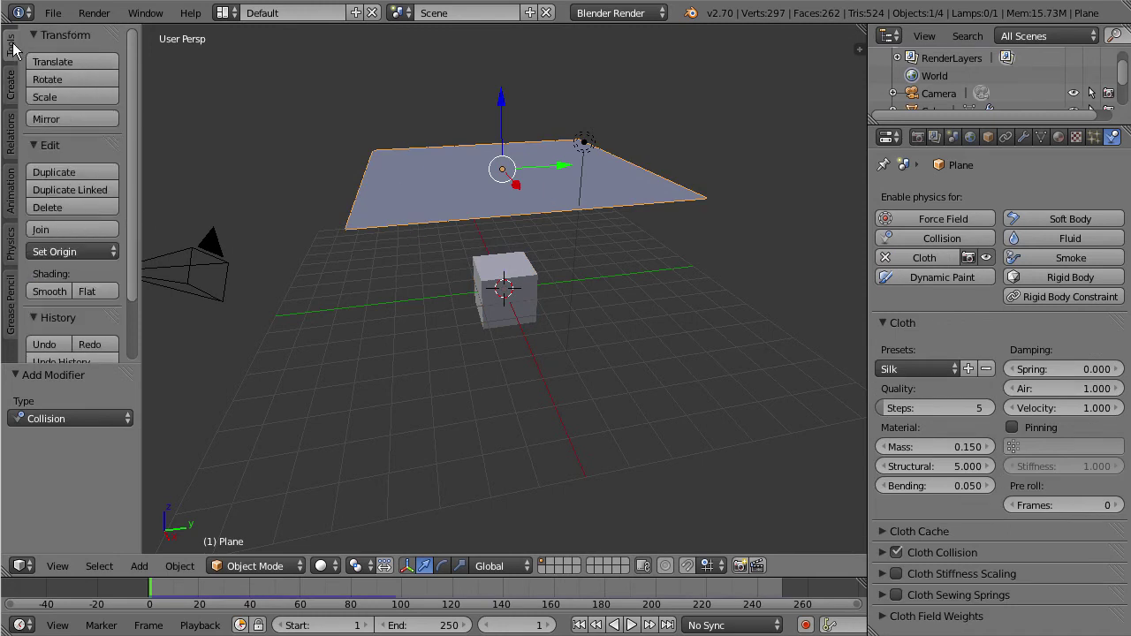
pyautogui.click(52, 288)
# Replay the smooth cloth draping from frame 0, then stop and rewind partway.
pyautogui.click(149, 597)
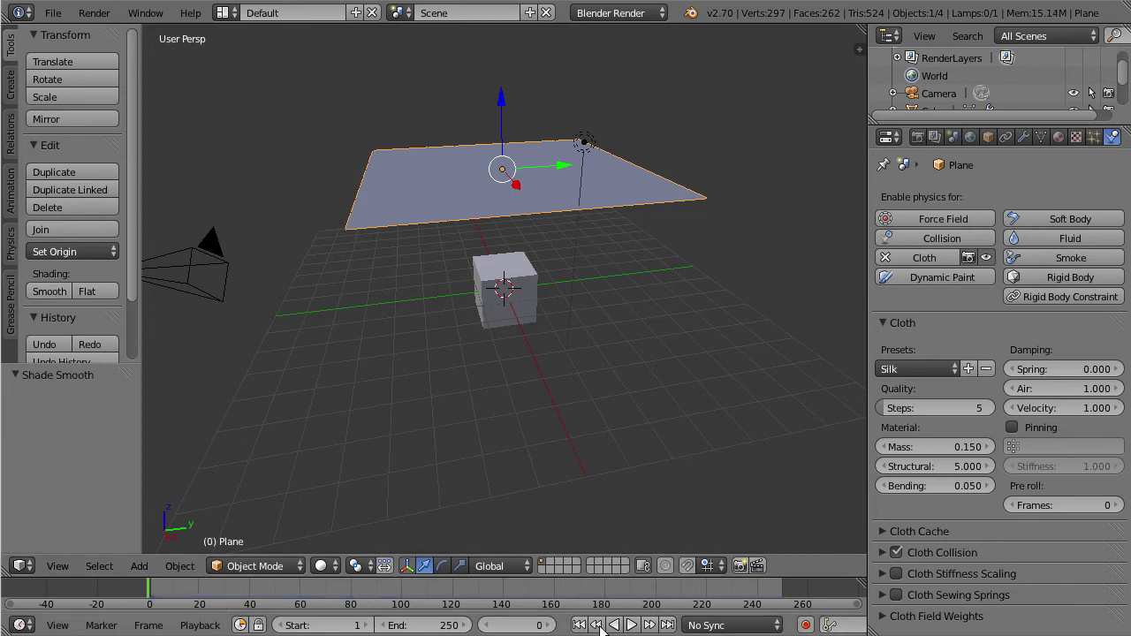
pyautogui.click(630, 626)
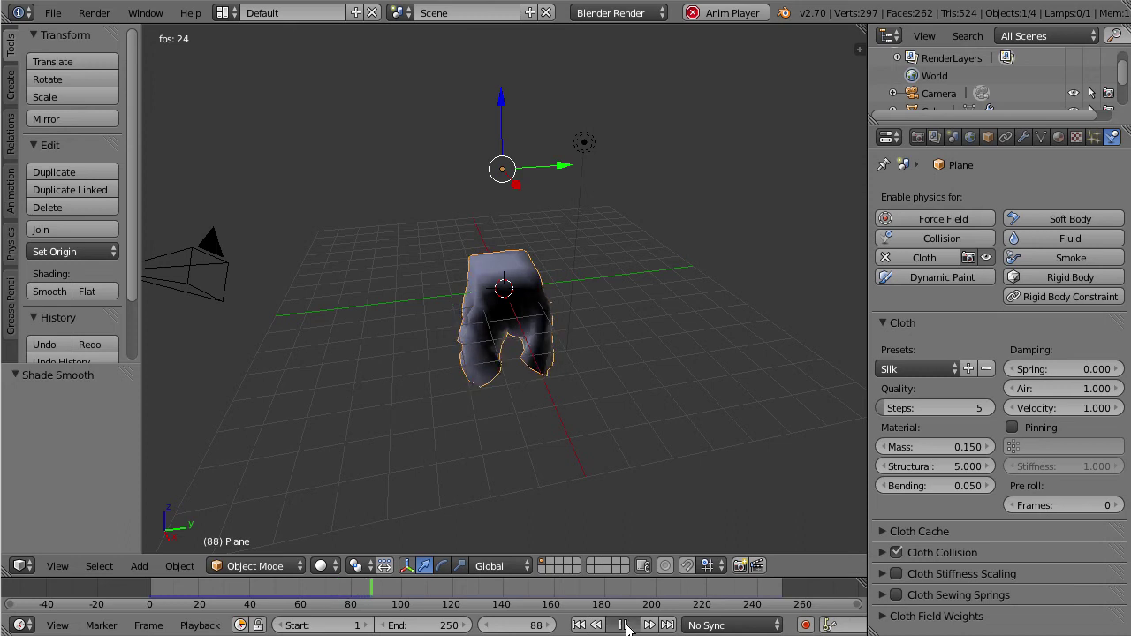
pyautogui.click(623, 626)
pyautogui.click(630, 625)
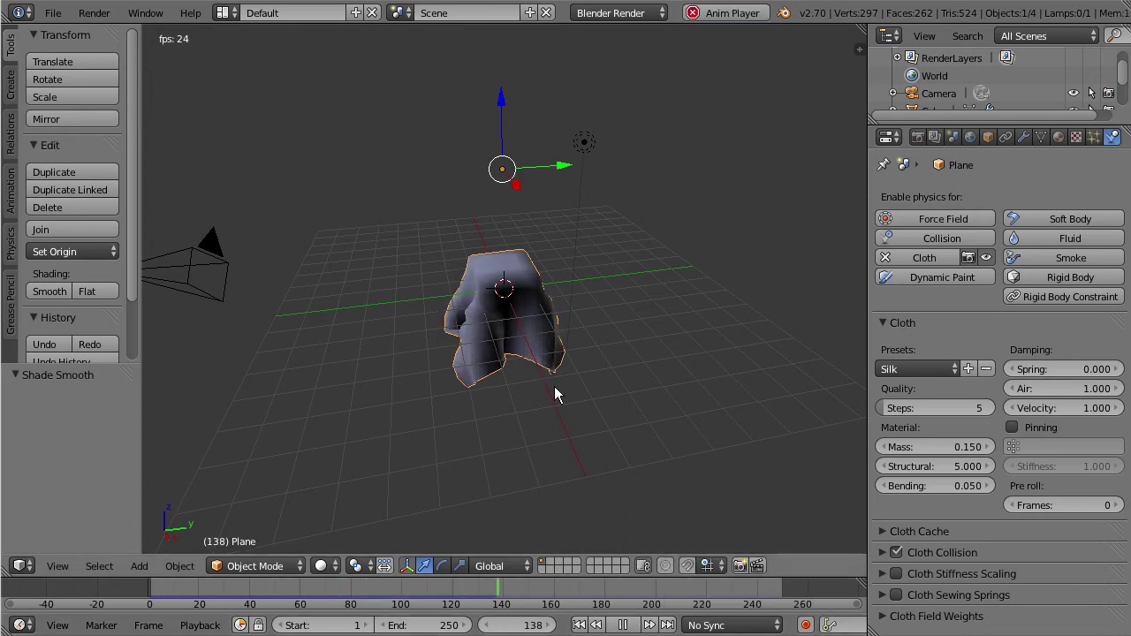
pyautogui.moveTo(548, 581); pyautogui.dragTo(221, 590)
pyautogui.click(623, 626)
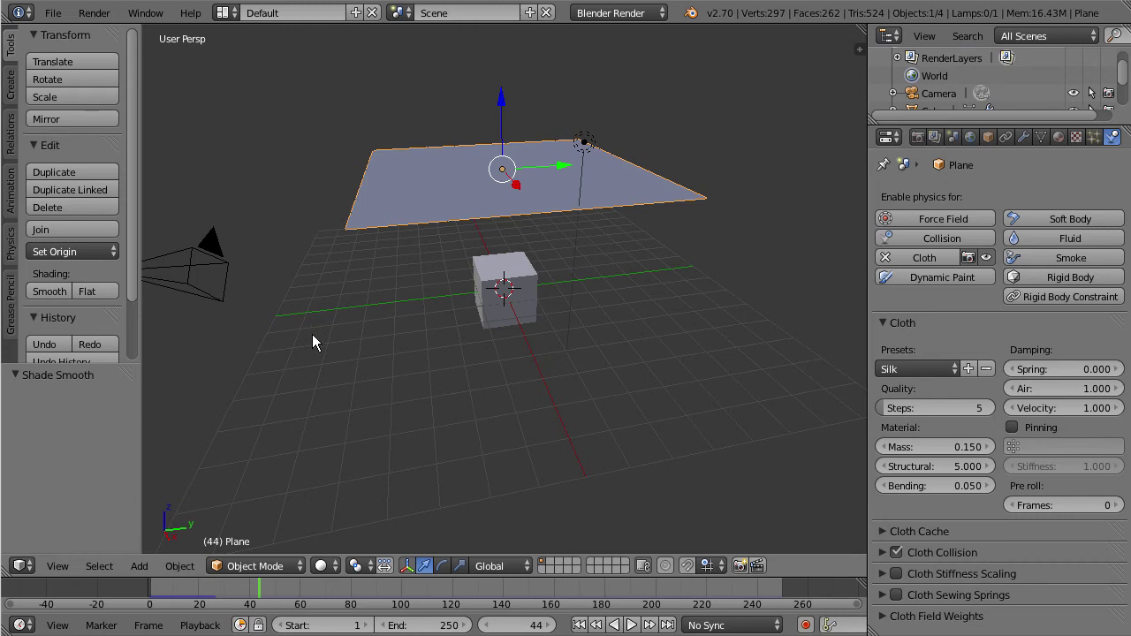
# Return to frame 1 and enter Edit Mode on the plane.
pyautogui.moveTo(236, 585); pyautogui.dragTo(152, 590)
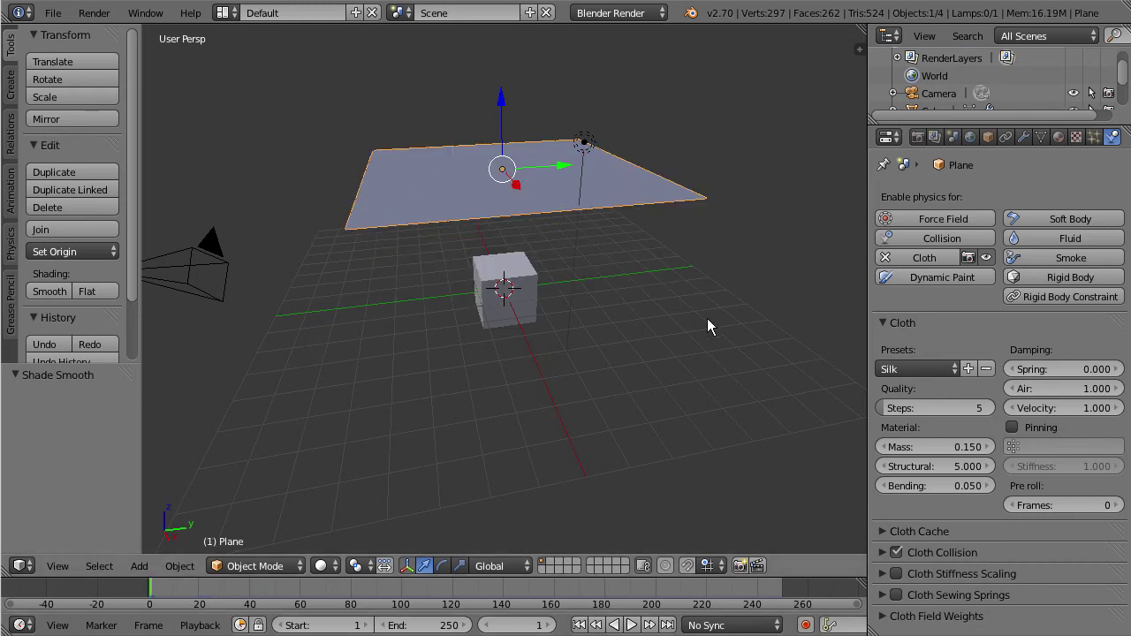
pyautogui.moveTo(708, 319); pyautogui.dragTo(637, 312, button='middle')
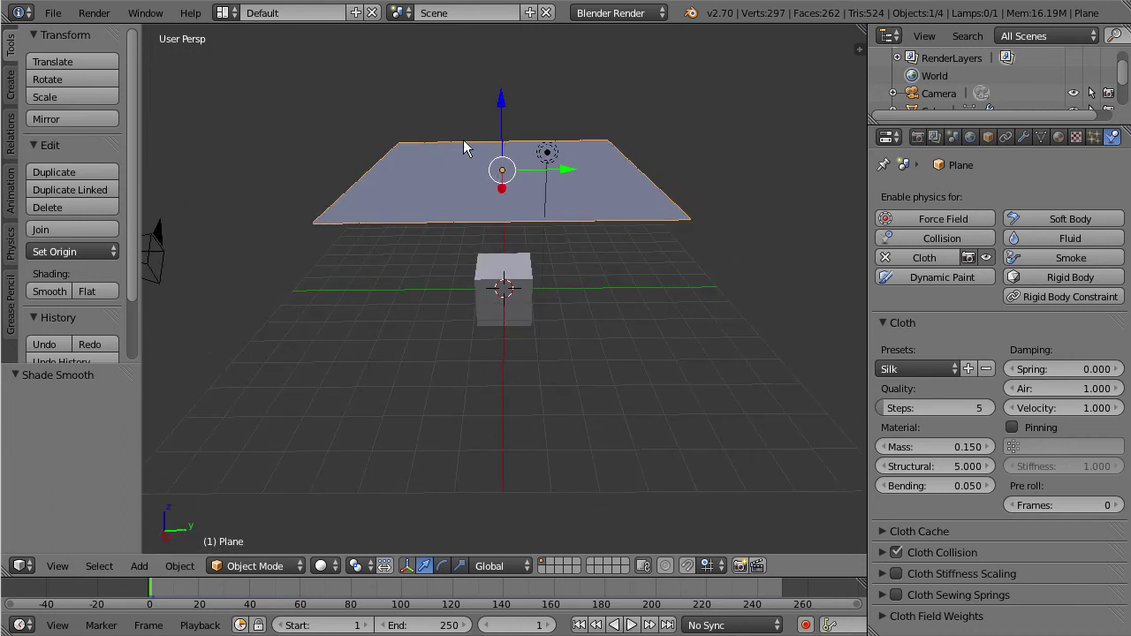
pyautogui.click(265, 566)
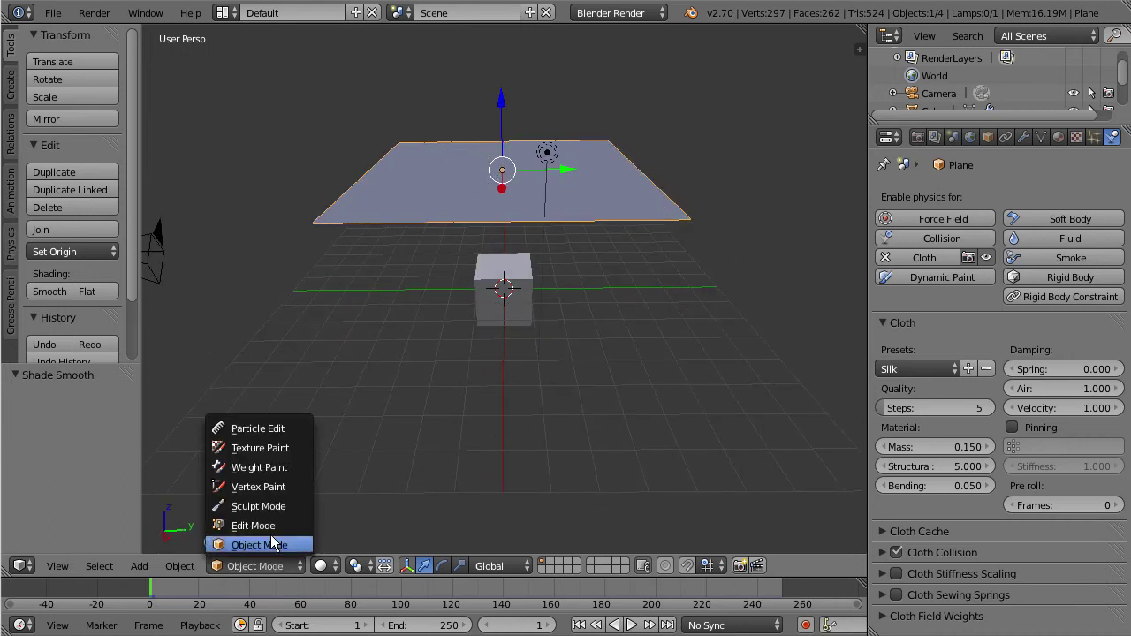
pyautogui.click(272, 531)
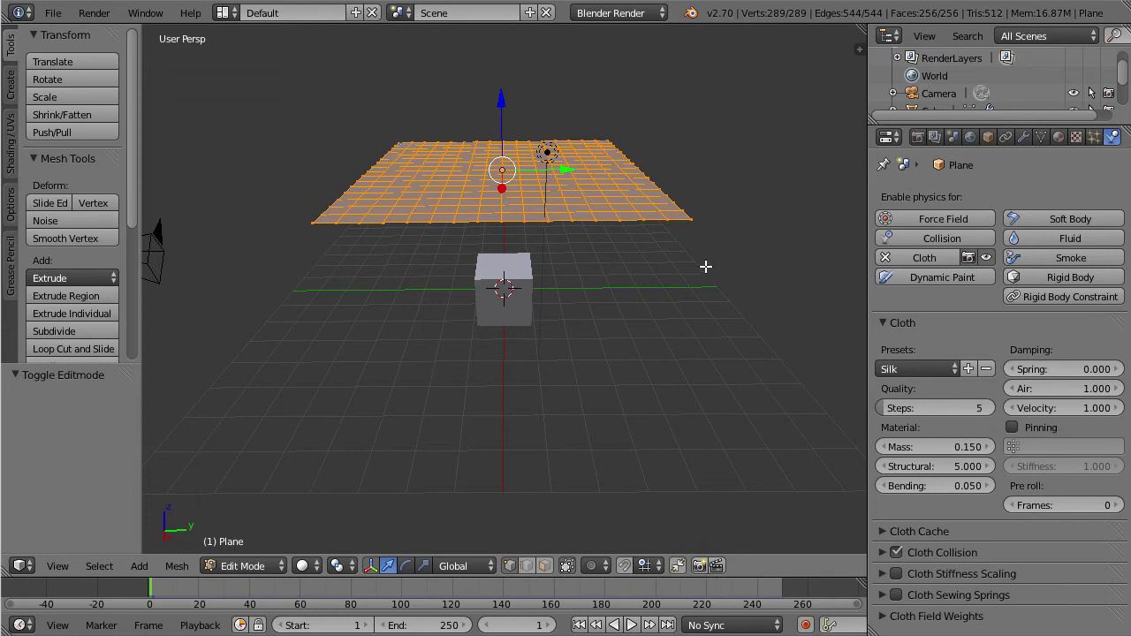
pyautogui.moveTo(713, 251)
pyautogui.mouseDown(button='middle')
pyautogui.moveTo(662, 285)
pyautogui.moveTo(712, 266)
pyautogui.mouseUp(button='middle')
pyautogui.moveTo(635, 243); pyautogui.dragTo(720, 244, button='middle')
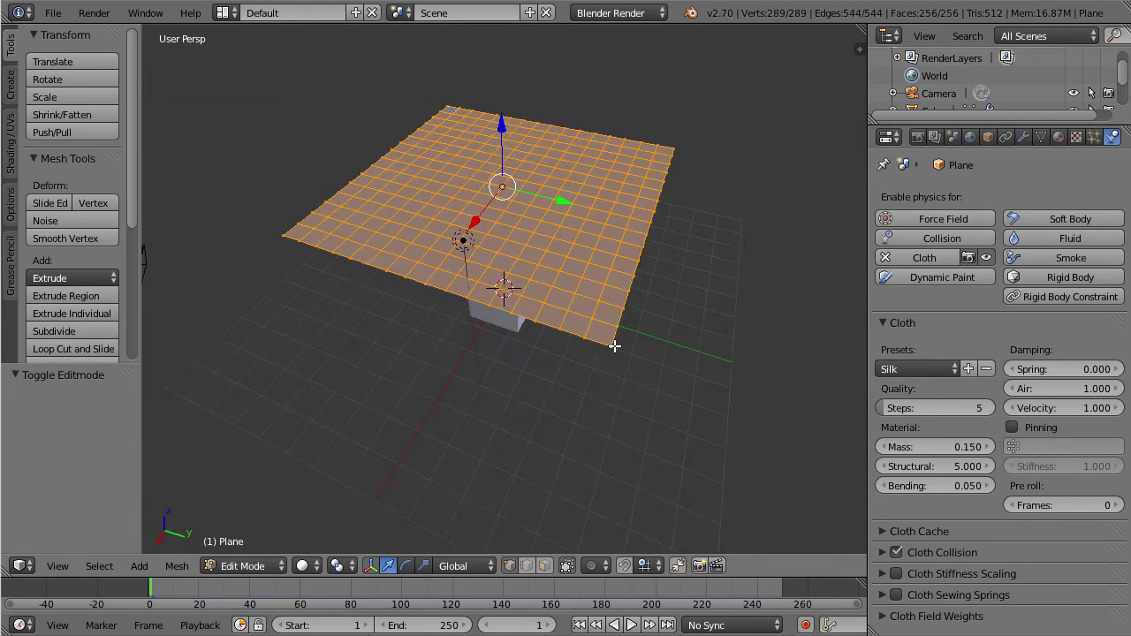
# Select two corner vertices on one edge and assign them to a new vertex group.
pyautogui.rightClick(611, 344)
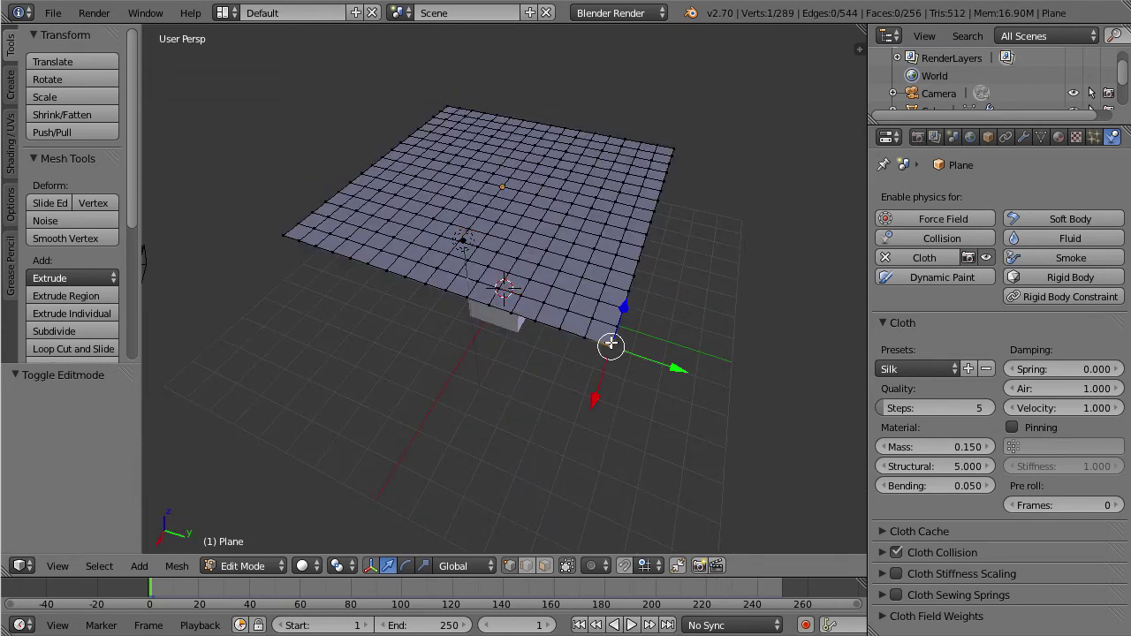
pyautogui.keyDown('shift'); pyautogui.rightClick(675, 145); pyautogui.keyUp('shift')
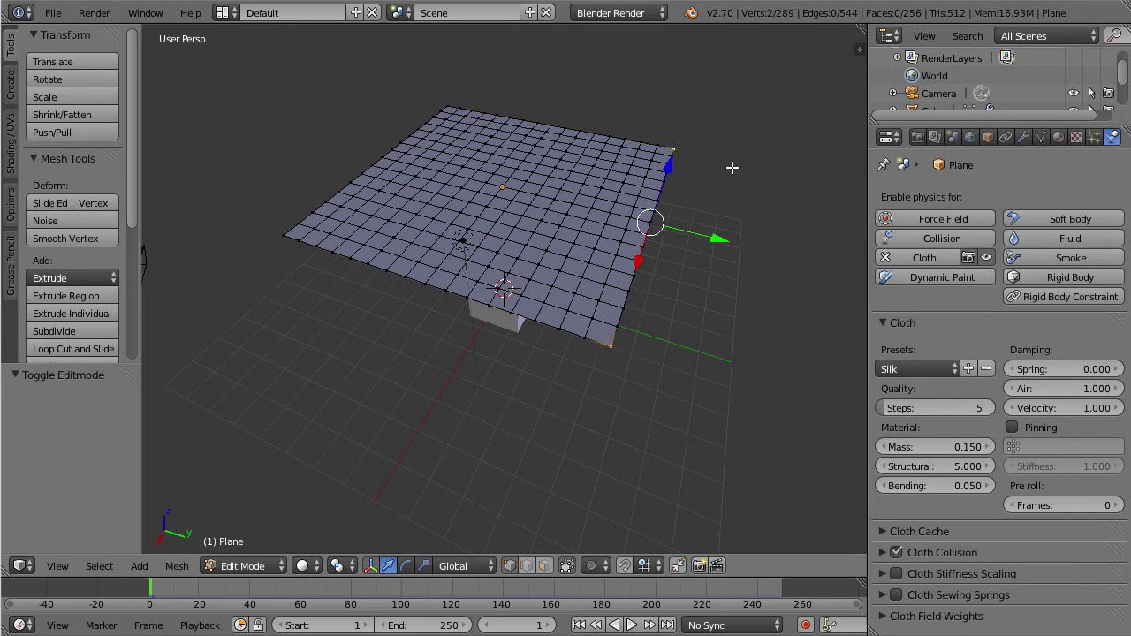
pyautogui.moveTo(730, 169); pyautogui.dragTo(779, 162, button='middle')
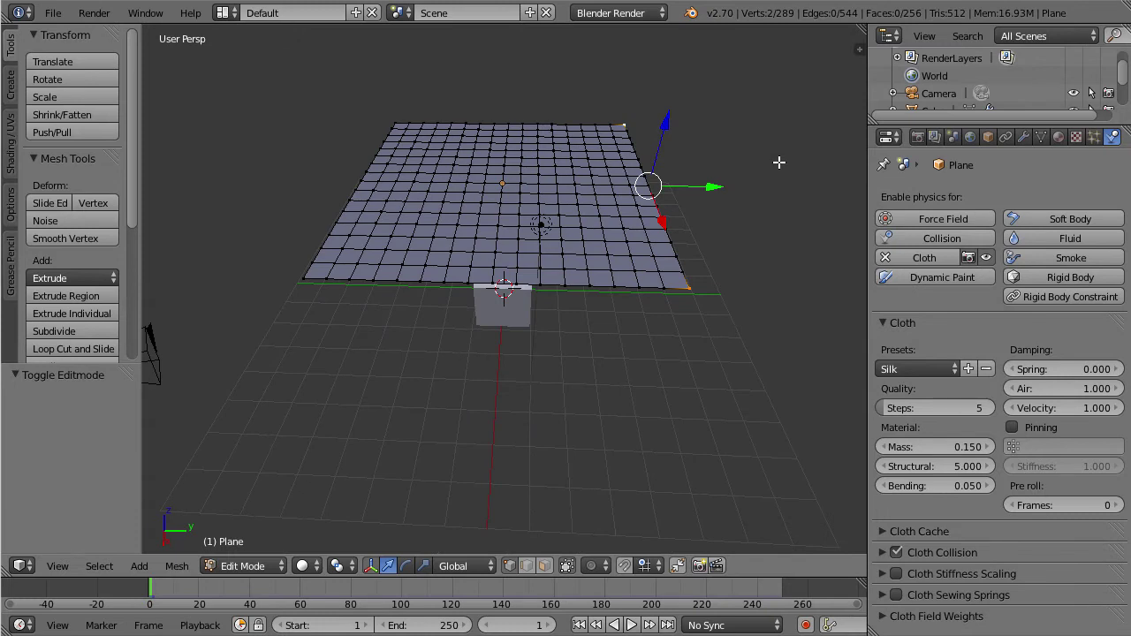
pyautogui.hotkey('ctrl', 'g')
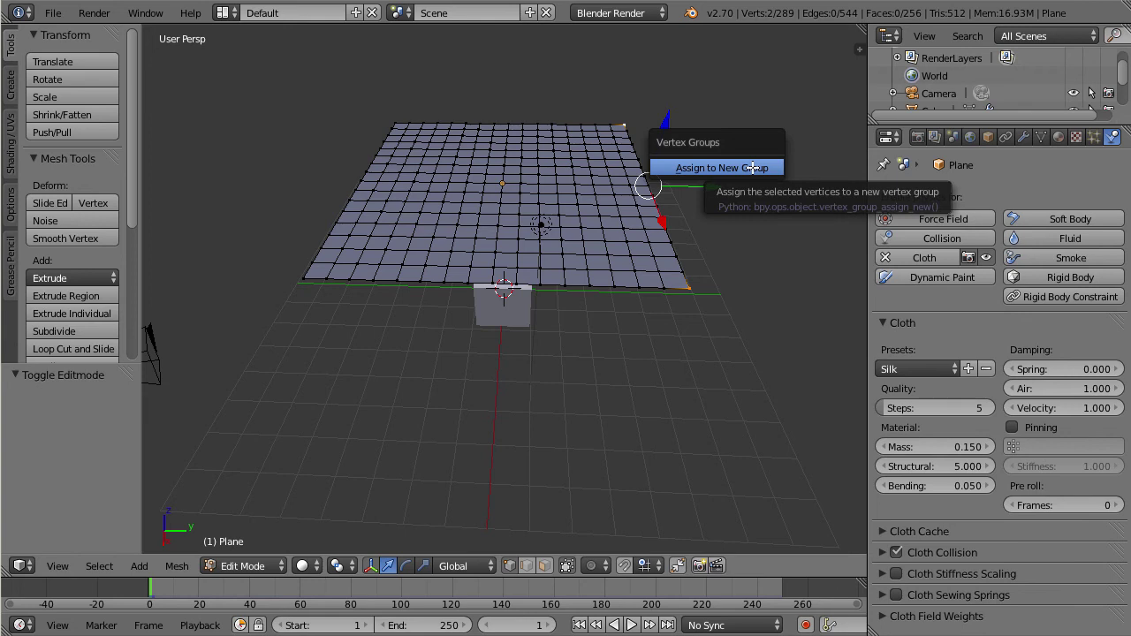
pyautogui.click(751, 167)
# Briefly preview the simulation with Alt+A, then stop it and bring up the mode menu.
pyautogui.hotkey('alt', 'a')
pyautogui.press('Escape')
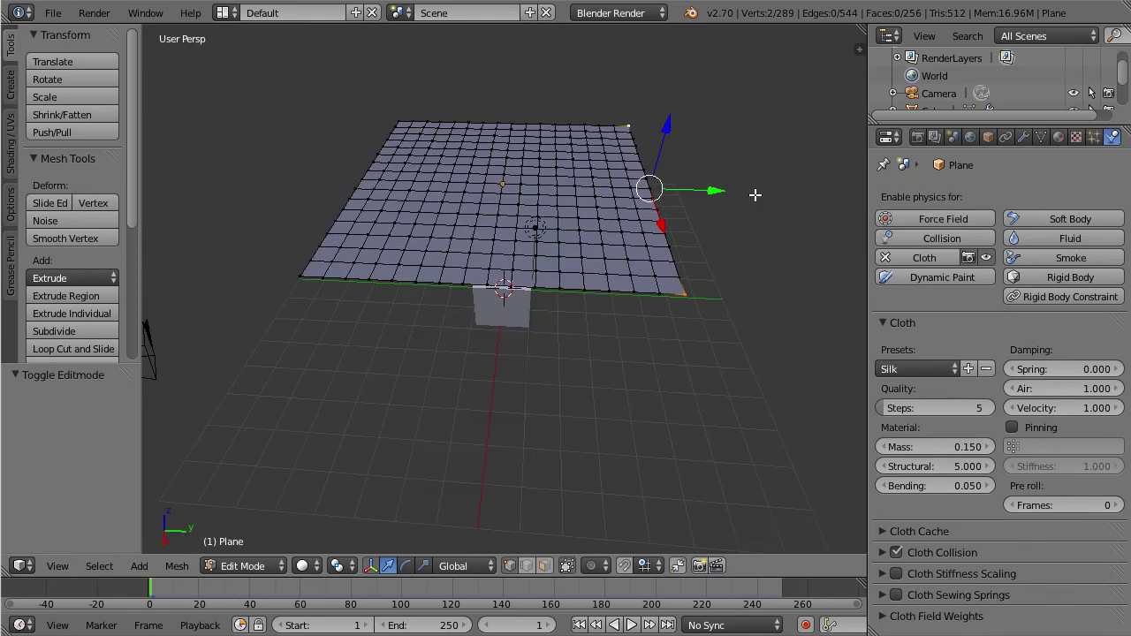
pyautogui.moveTo(755, 194); pyautogui.dragTo(742, 189, button='middle')
pyautogui.click(268, 566)
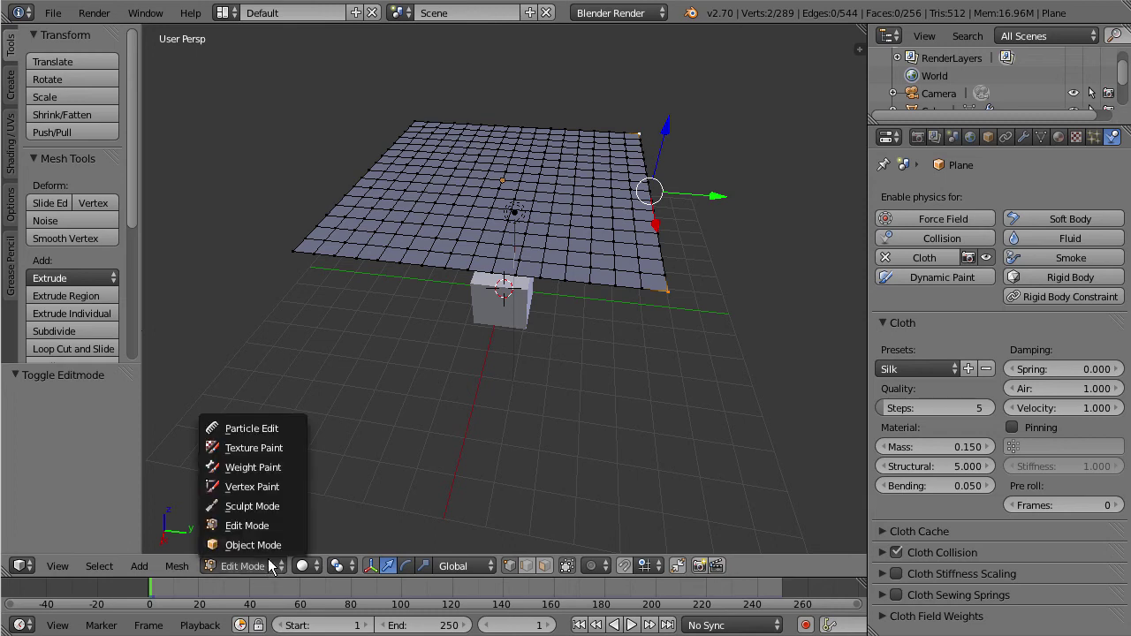
# Back in Object Mode, enable cloth Pinning using the vertex group 'Group'.
pyautogui.click(268, 545)
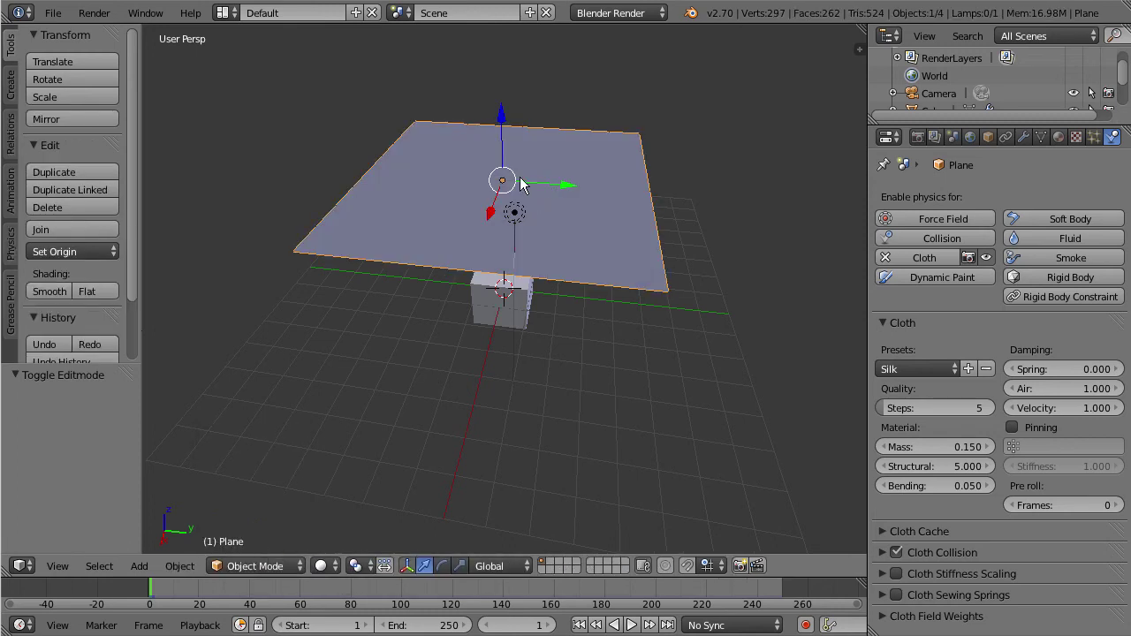
pyautogui.moveTo(702, 234); pyautogui.dragTo(703, 212, button='middle')
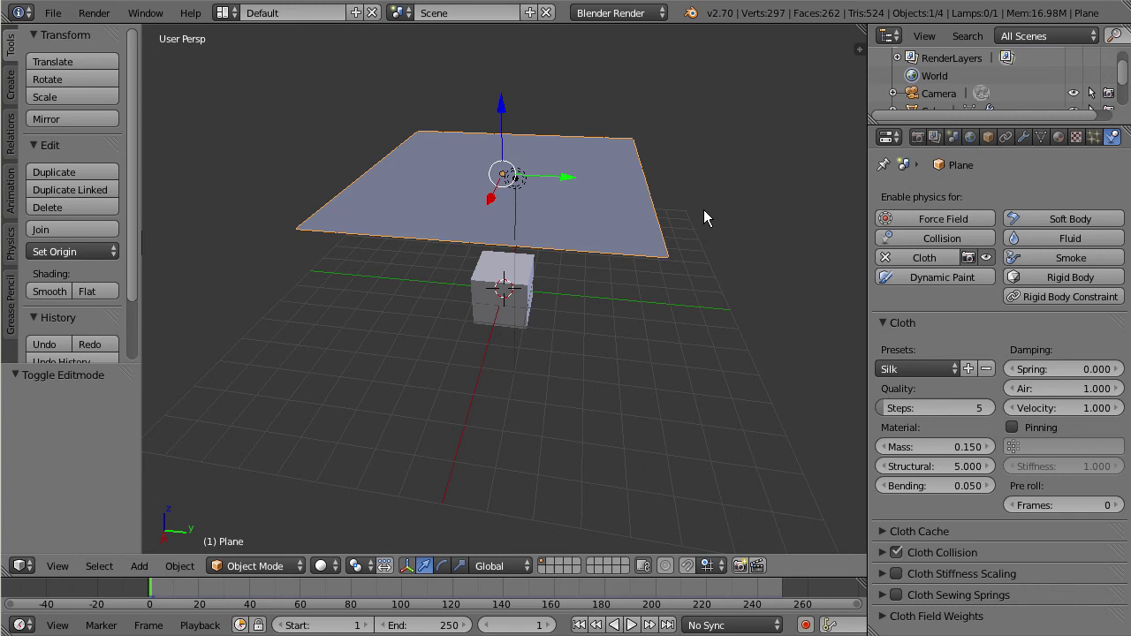
pyautogui.click(1012, 429)
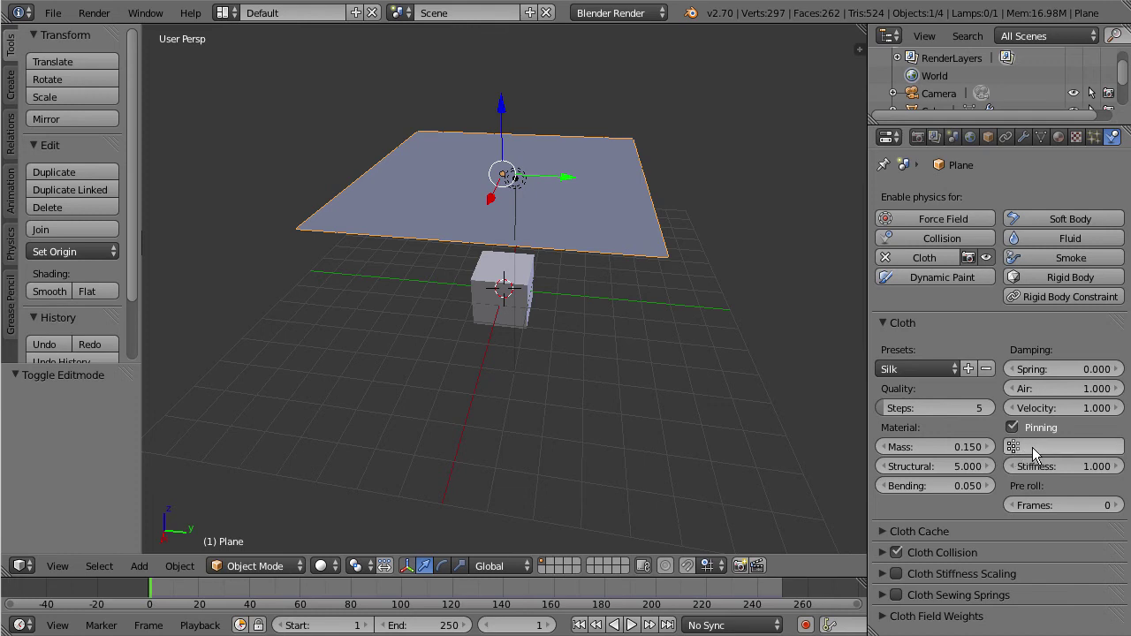
pyautogui.click(1036, 446)
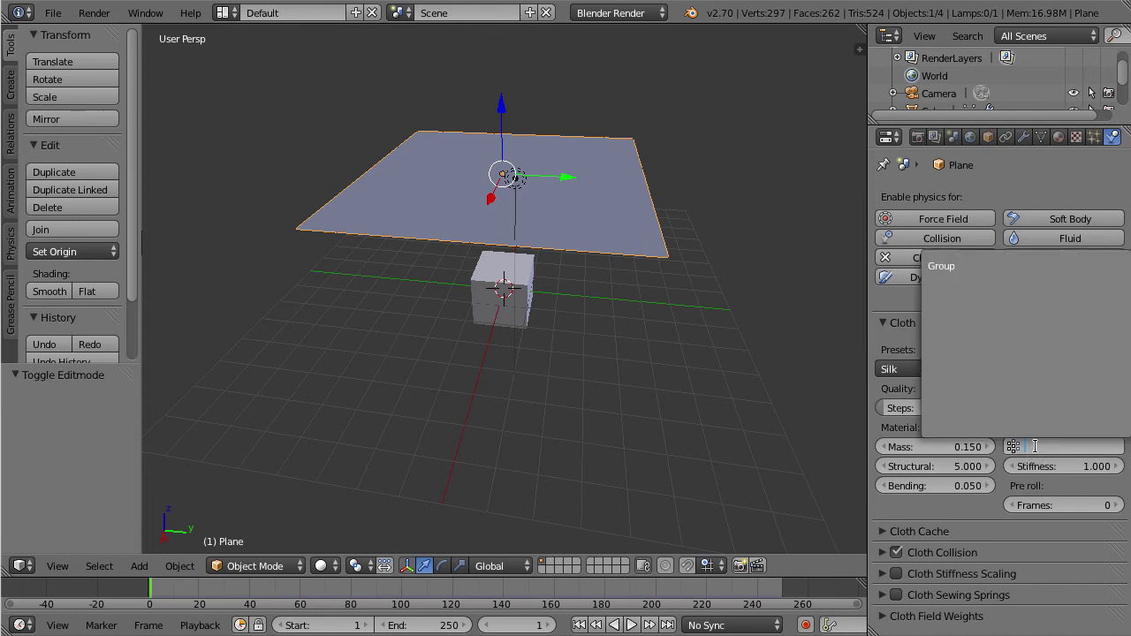
pyautogui.click(948, 264)
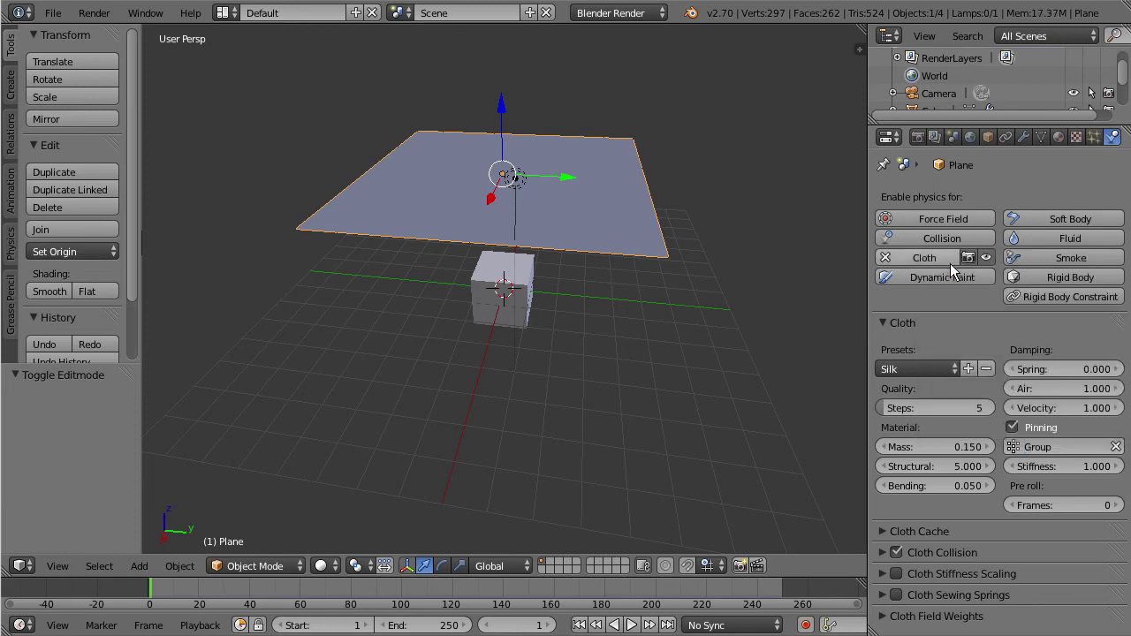
# Rewind the timeline to the start with Shift+Left.
pyautogui.moveTo(671, 296); pyautogui.dragTo(495, 336, button='middle')
pyautogui.click(407, 600)
pyautogui.hotkey('shift', 'Left')
# Play the cloth hanging from its pinned corners, then rewind the timeline to the start.
pyautogui.click(632, 625)
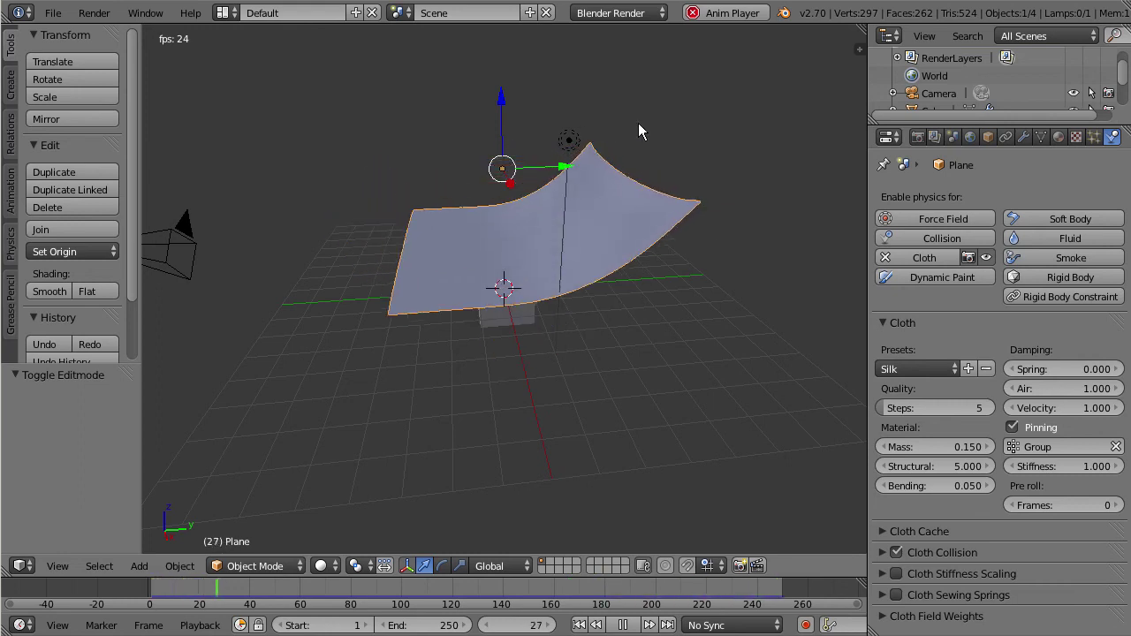
pyautogui.moveTo(318, 578); pyautogui.dragTo(186, 587)
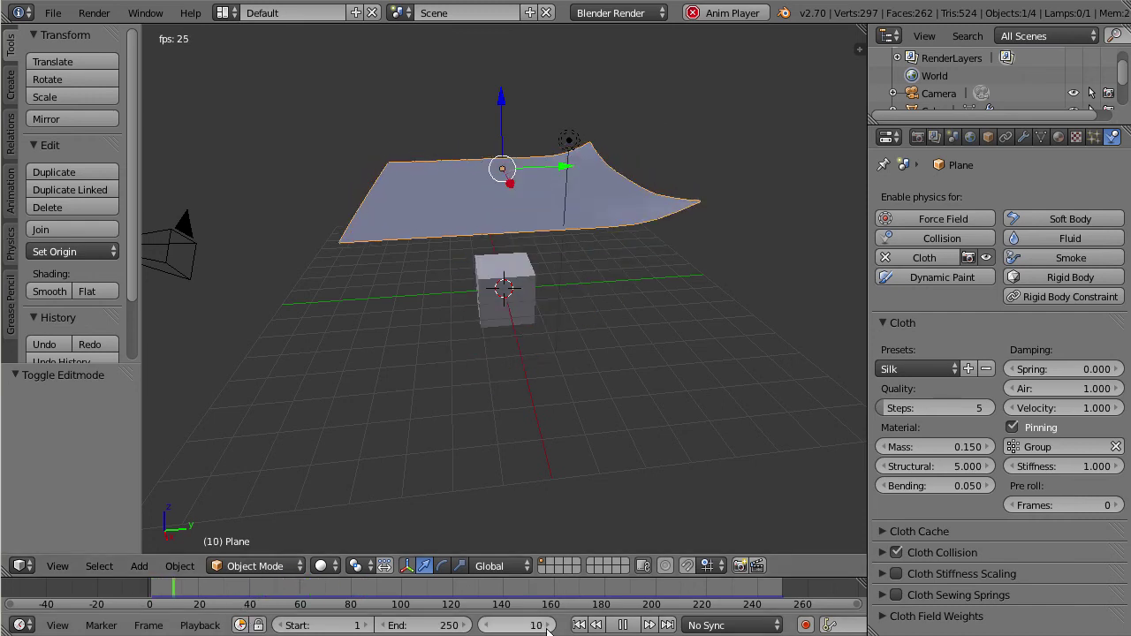
pyautogui.click(622, 624)
pyautogui.click(295, 597)
pyautogui.moveTo(281, 597); pyautogui.dragTo(155, 594)
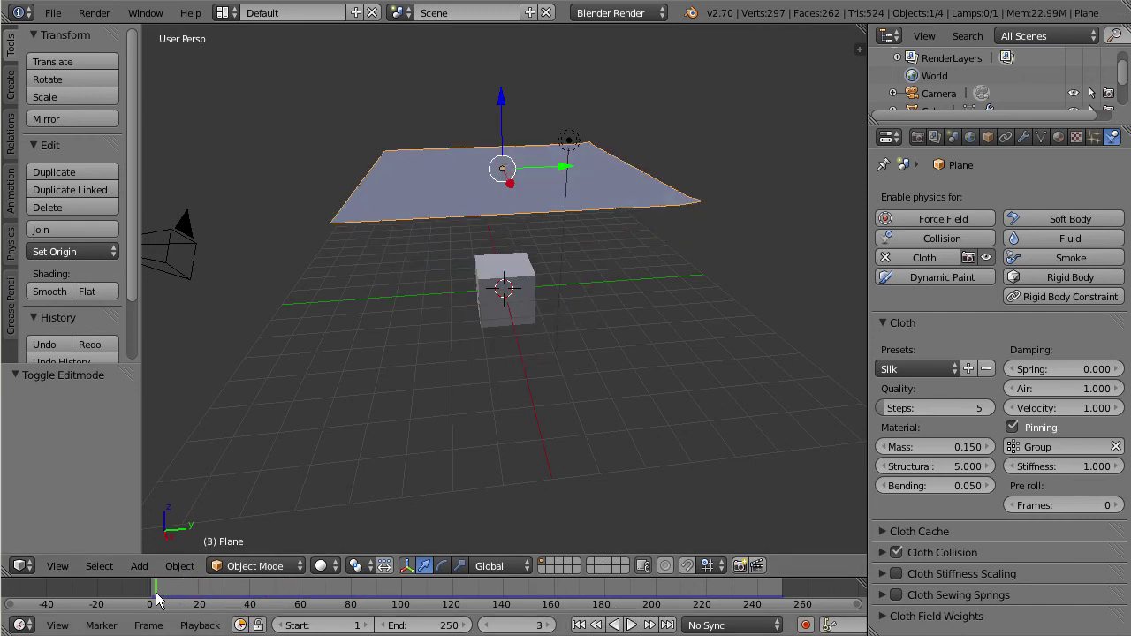
# Select the cube and drag it along Y to -7.771.
pyautogui.rightClick(491, 304)
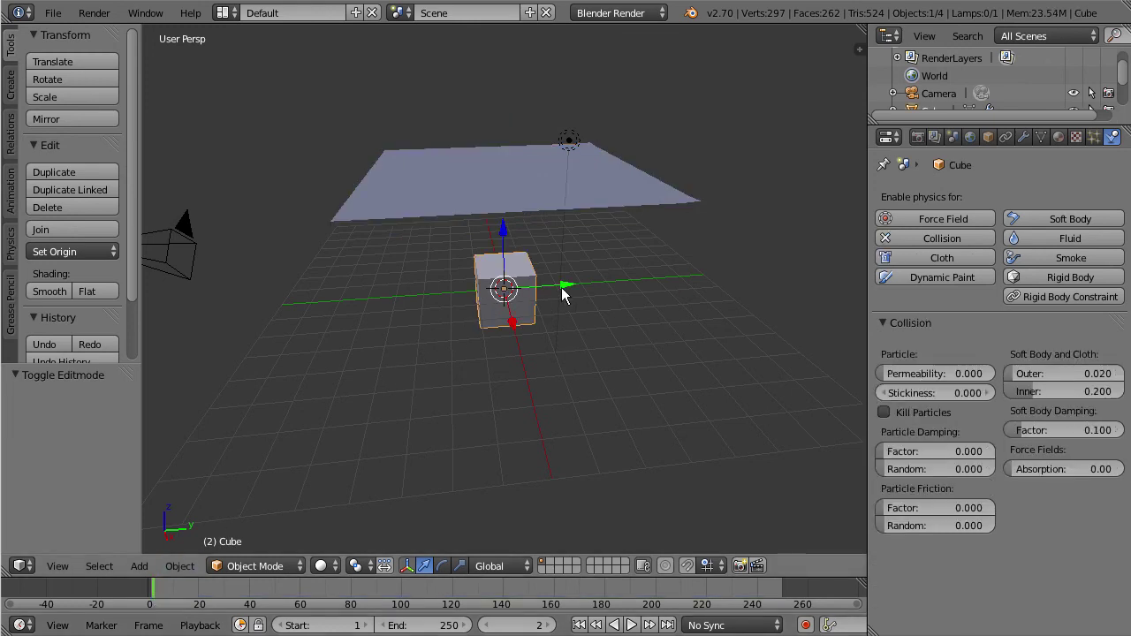
pyautogui.moveTo(565, 294); pyautogui.dragTo(350, 301)
pyautogui.moveTo(544, 625); pyautogui.dragTo(531, 625)
# Play the freely hanging curtain, stop it, and rewind to the start.
pyautogui.click(631, 624)
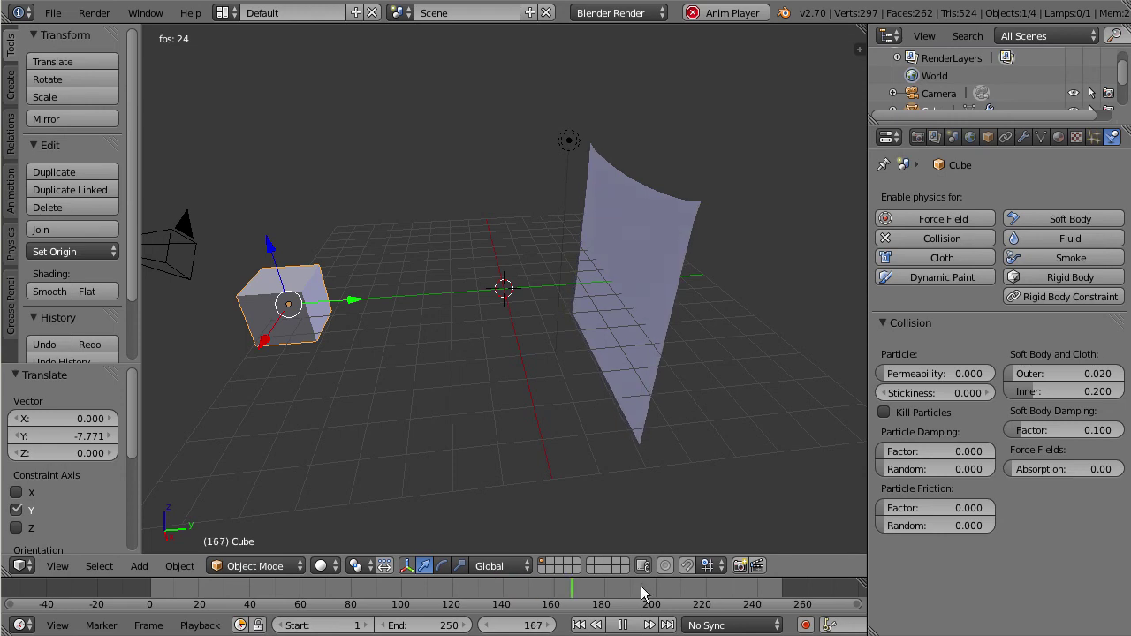
pyautogui.click(622, 624)
pyautogui.moveTo(599, 609); pyautogui.dragTo(168, 605)
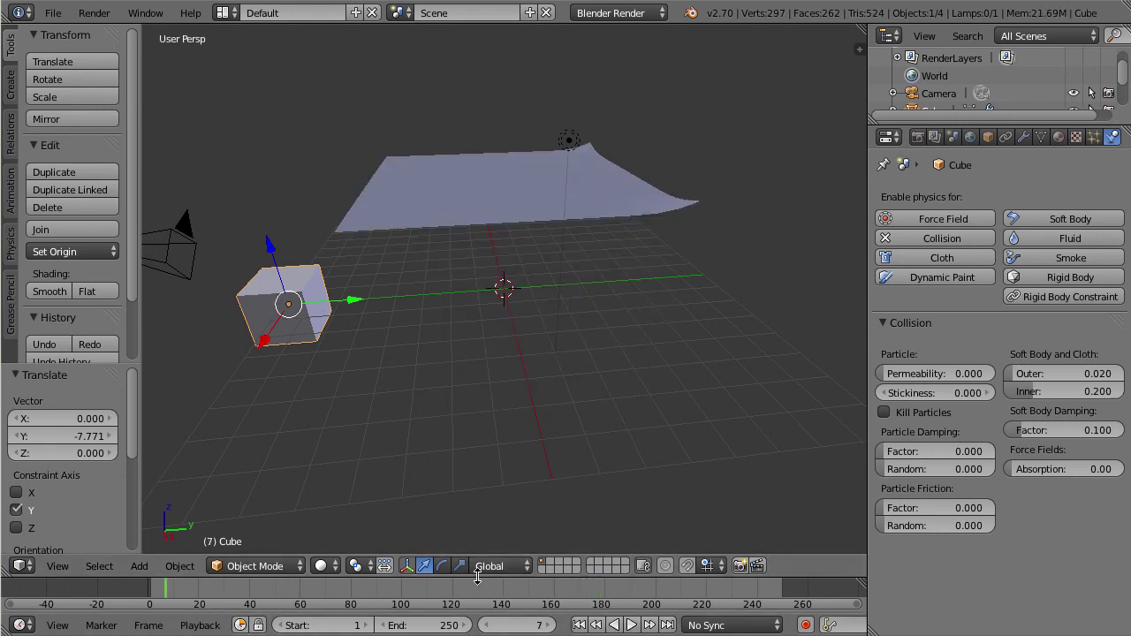
pyautogui.click(322, 599)
pyautogui.hotkey('shift', 'Left')
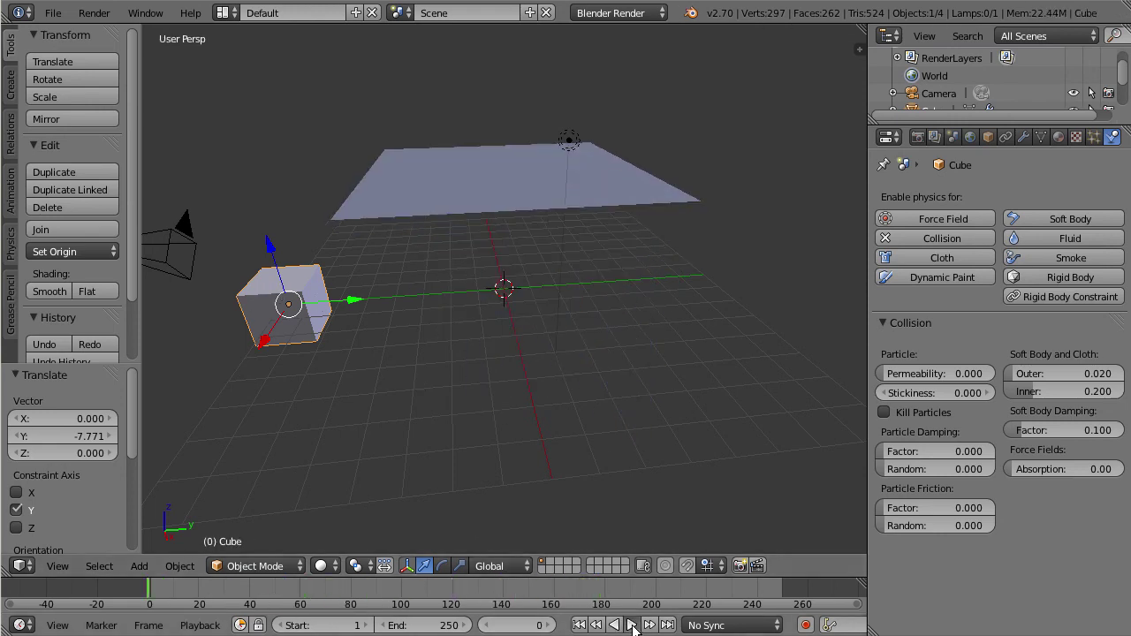
# During playback, drag the Cube along Y to 13.904 through the curtain, stopping at frame 176.
pyautogui.click(631, 624)
pyautogui.moveTo(354, 305); pyautogui.dragTo(732, 433)
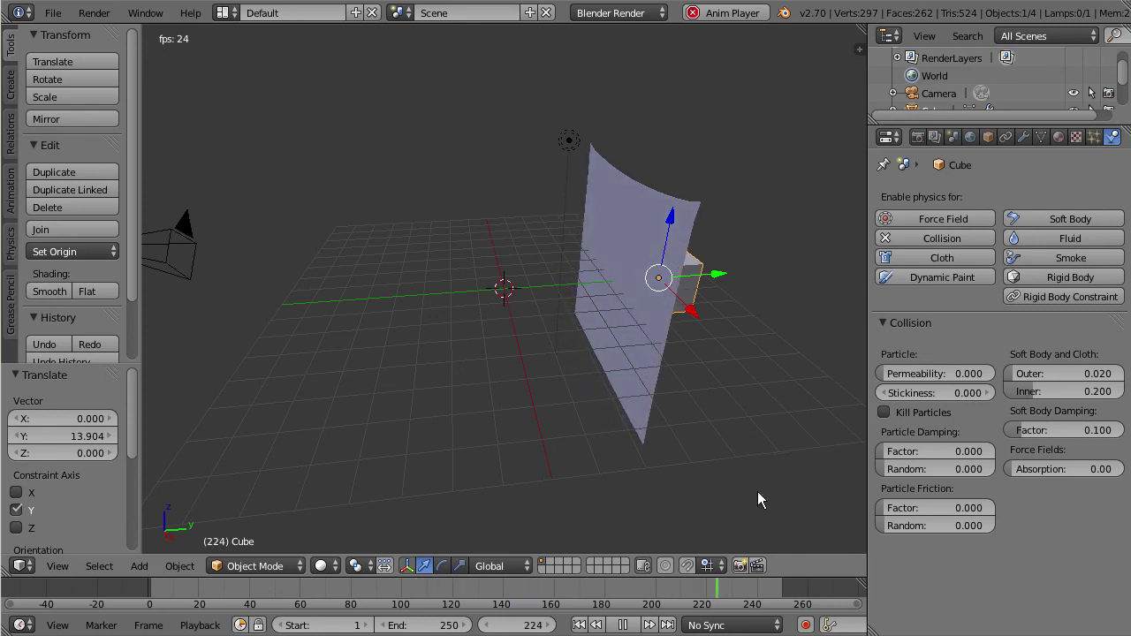
pyautogui.press('Escape')
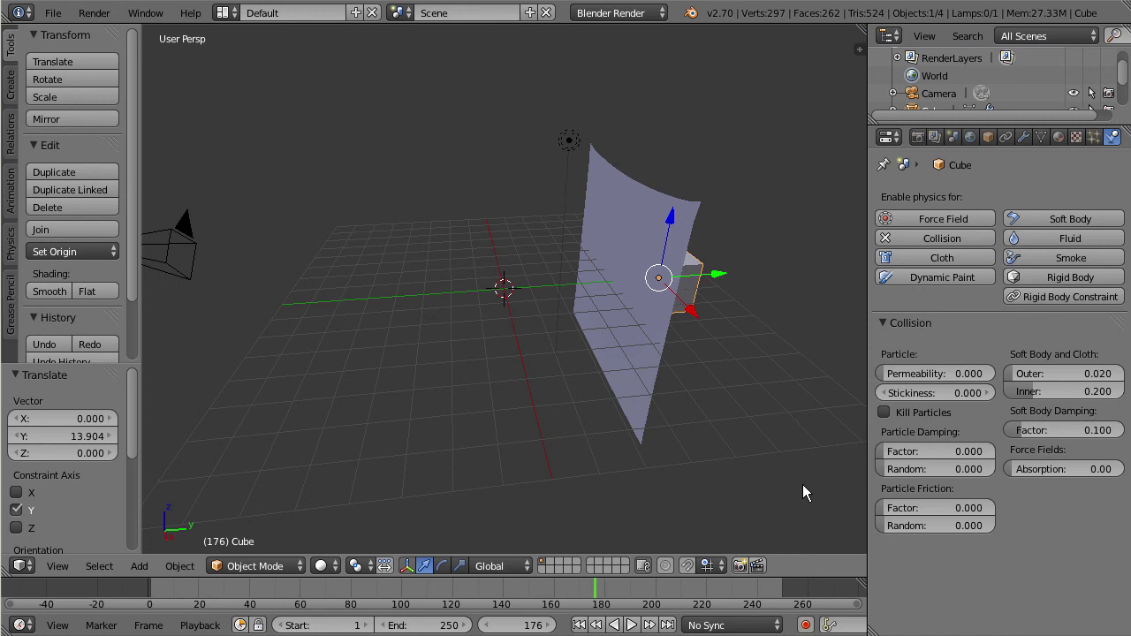